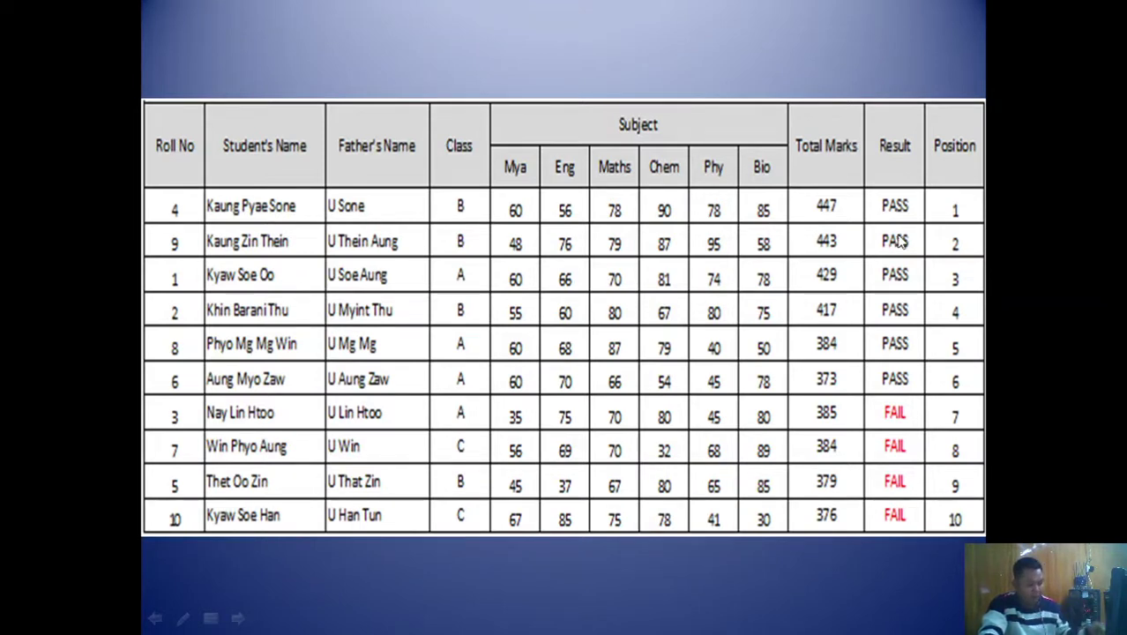
End the slideshow, save and close the lesson presentation, and bring Excel forward.
right_click(836, 263)
click(893, 460)
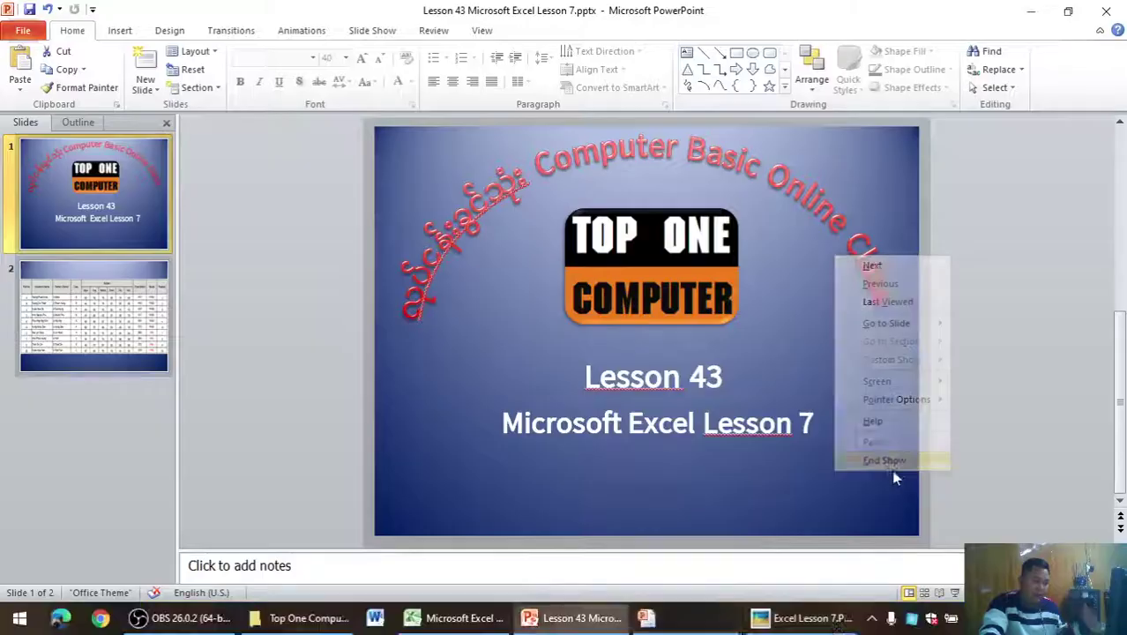
click(1105, 10)
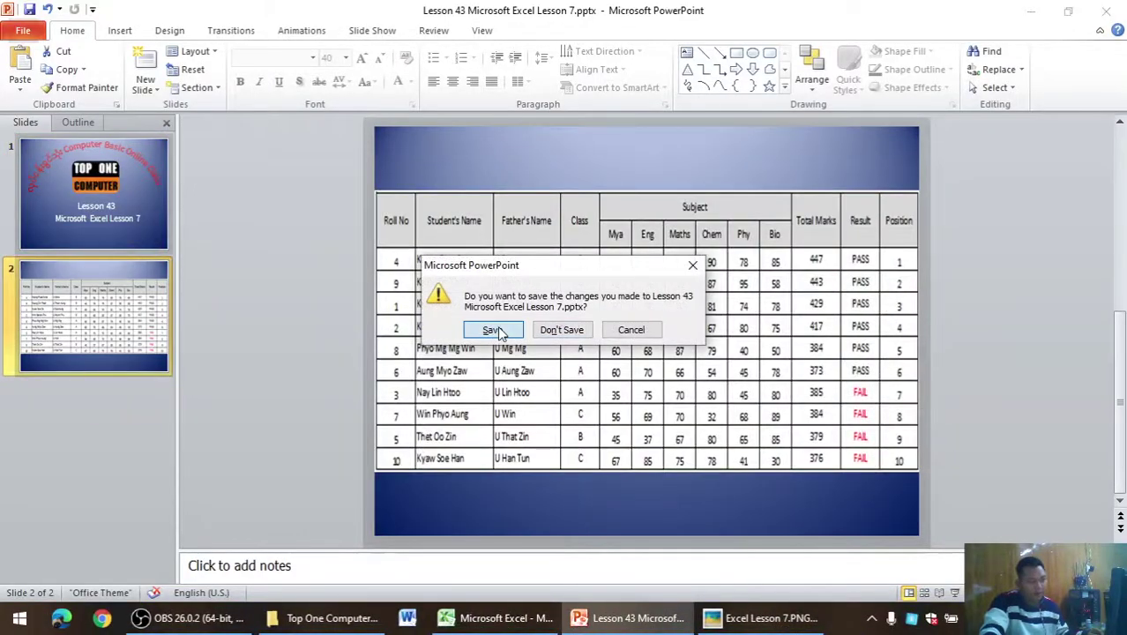
click(498, 332)
click(498, 617)
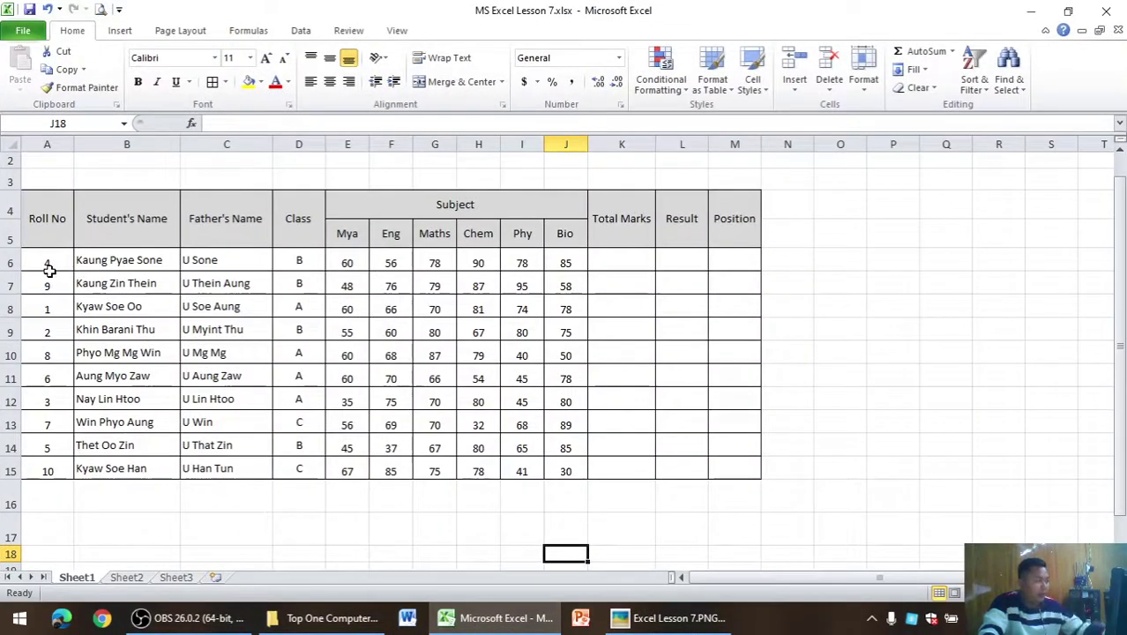
Sort the student rows A6:J15 ascending by Roll No.
drag(50, 266, 545, 475)
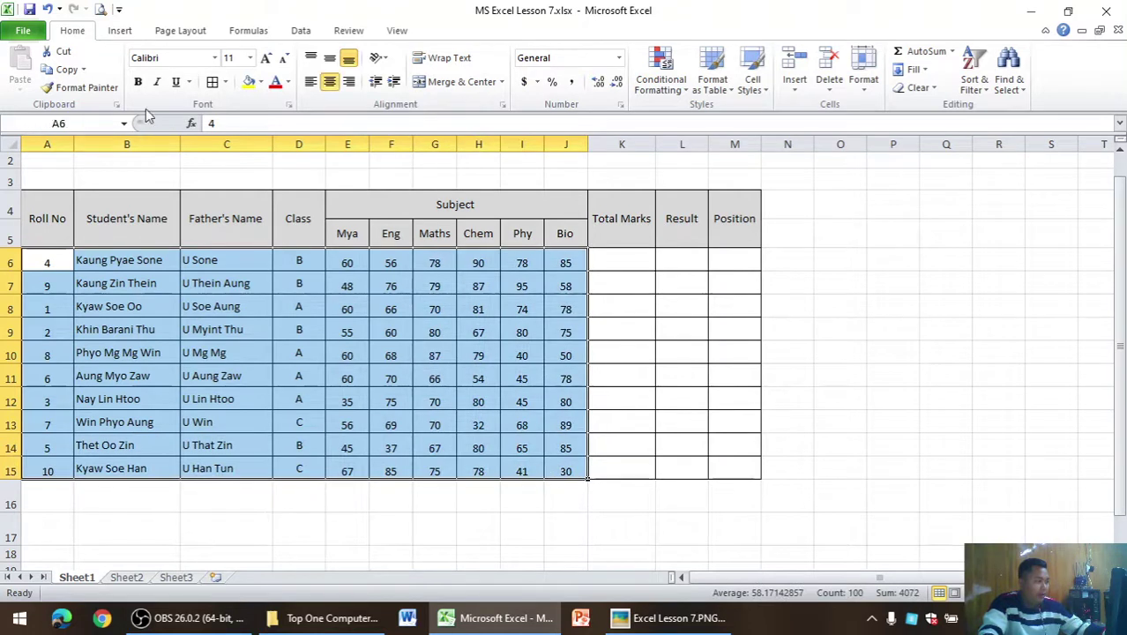
click(396, 32)
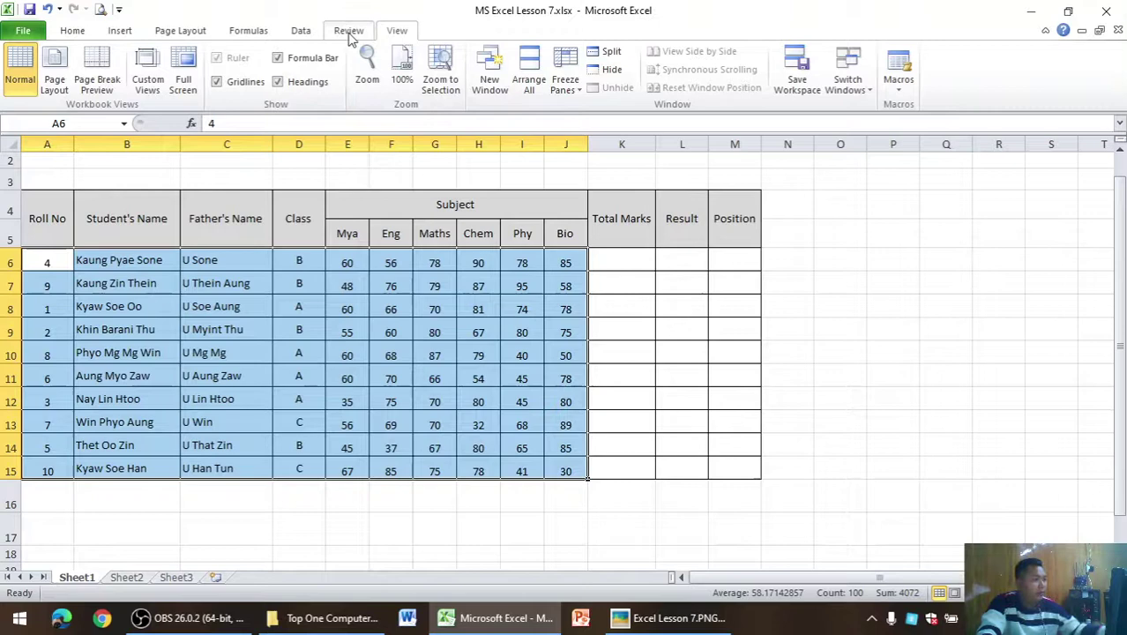
click(300, 31)
click(359, 58)
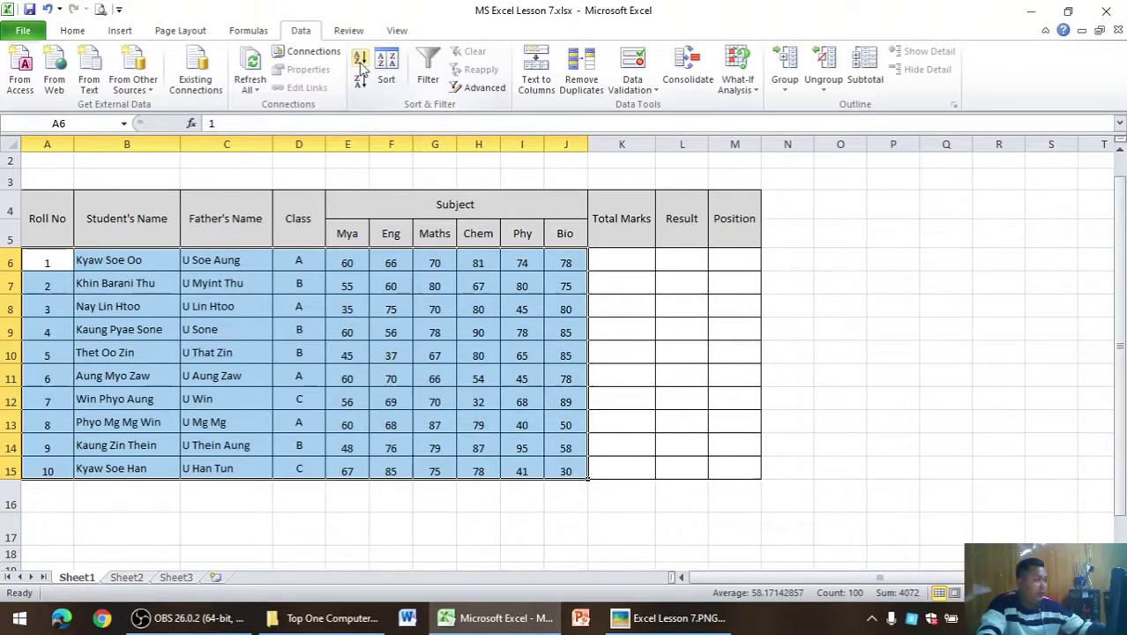
click(617, 377)
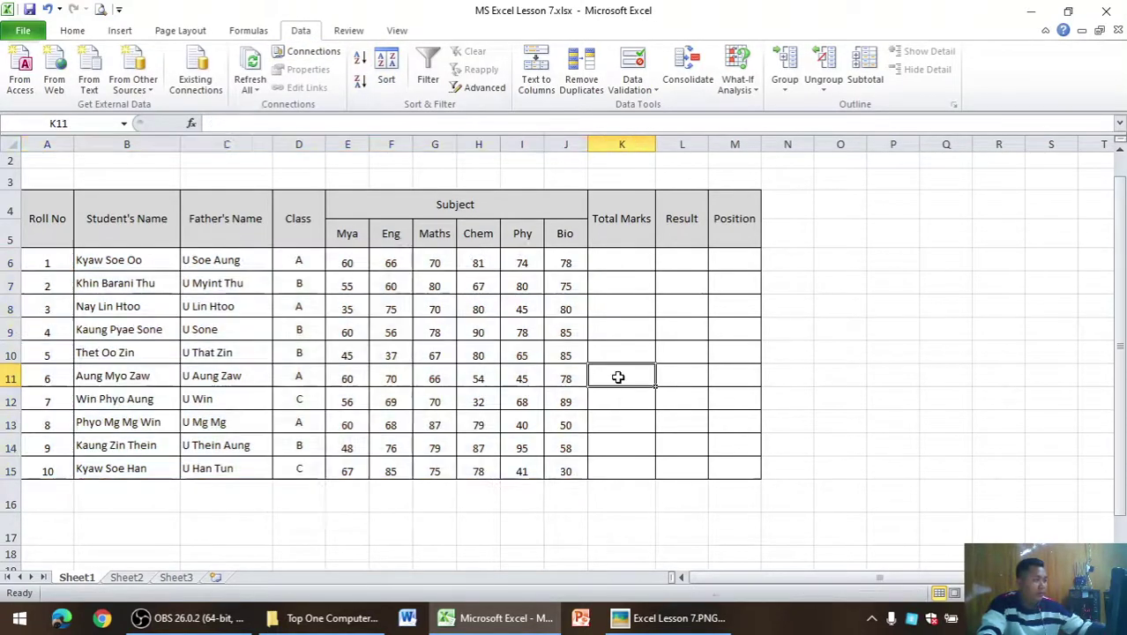
Fill the two header rows A4:M5 with green.
drag(36, 237, 732, 225)
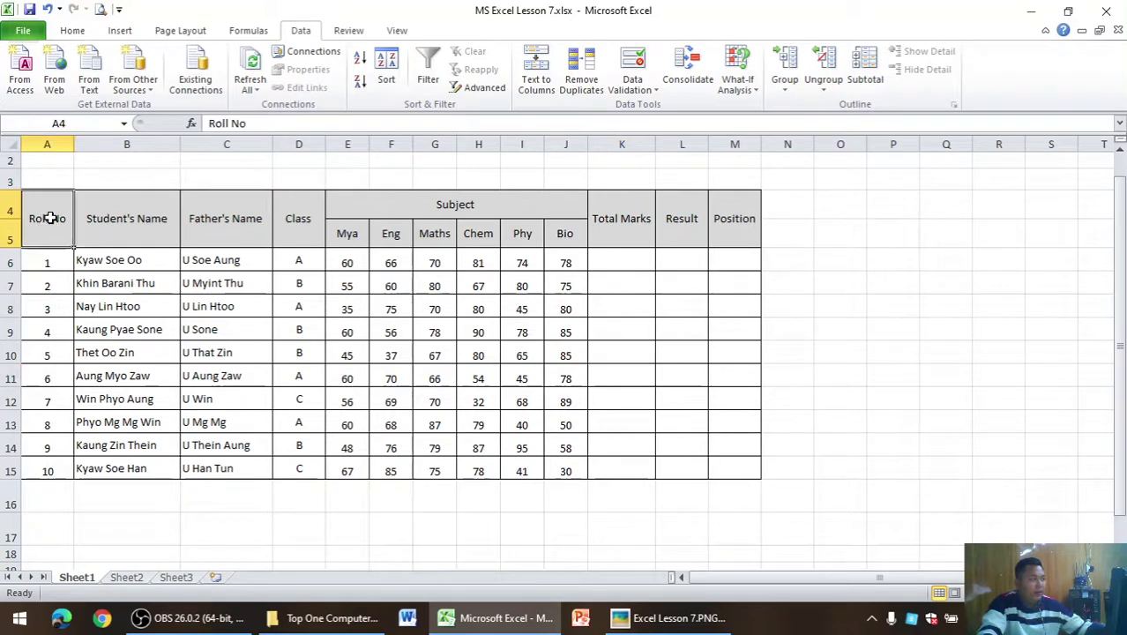
click(73, 30)
click(261, 81)
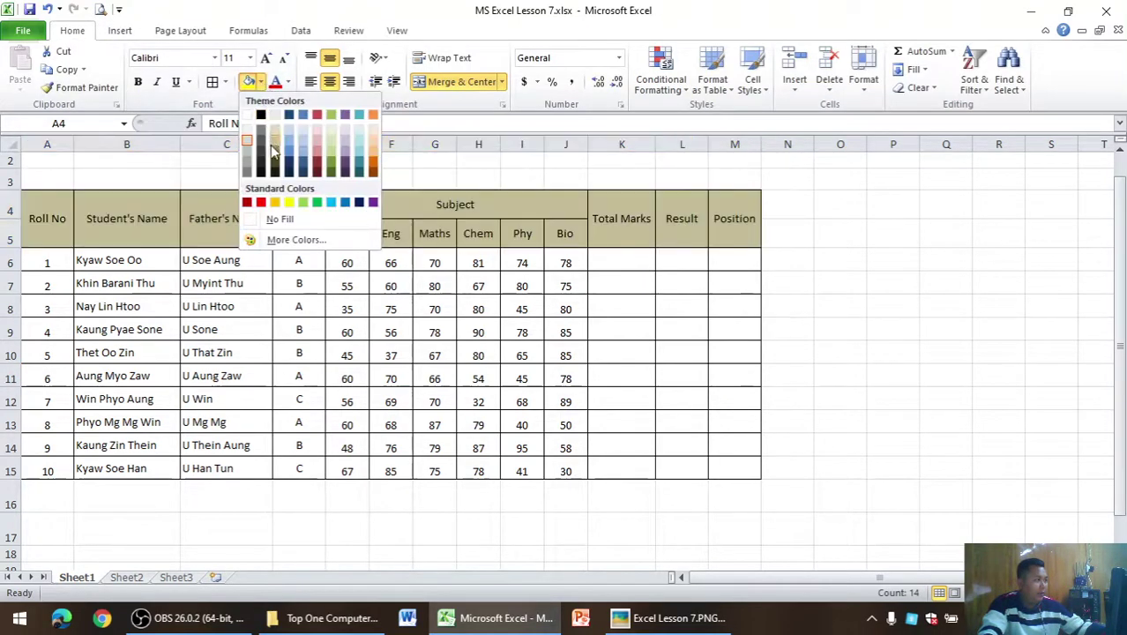
click(327, 153)
click(774, 377)
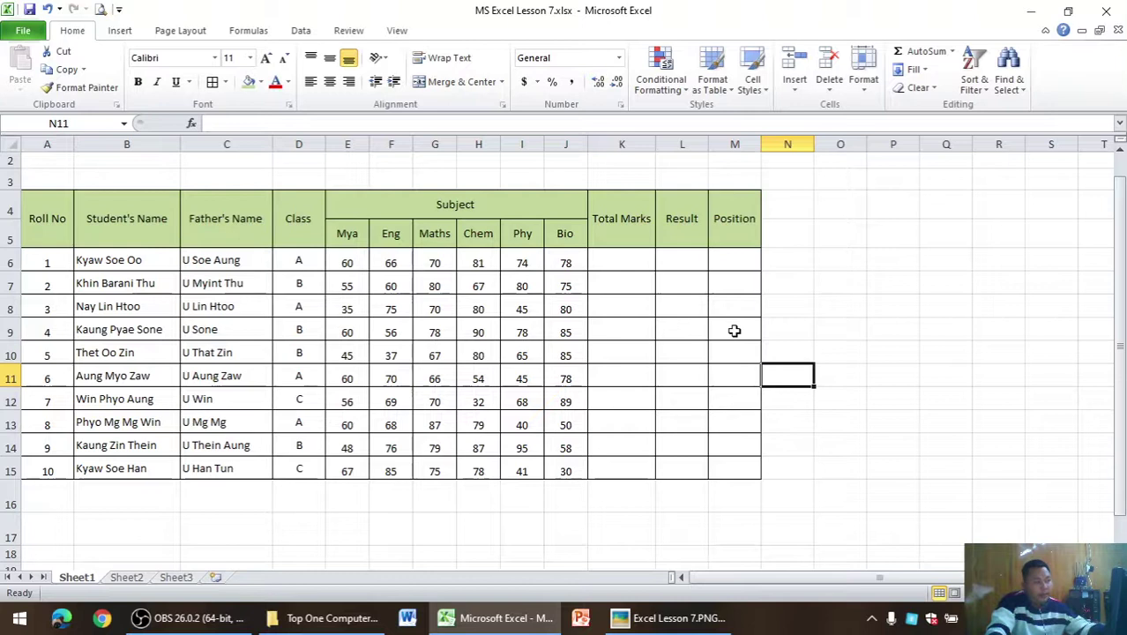
AutoSum roll 1's marks E6:J6 into K6 and fill the total down to K15.
click(628, 264)
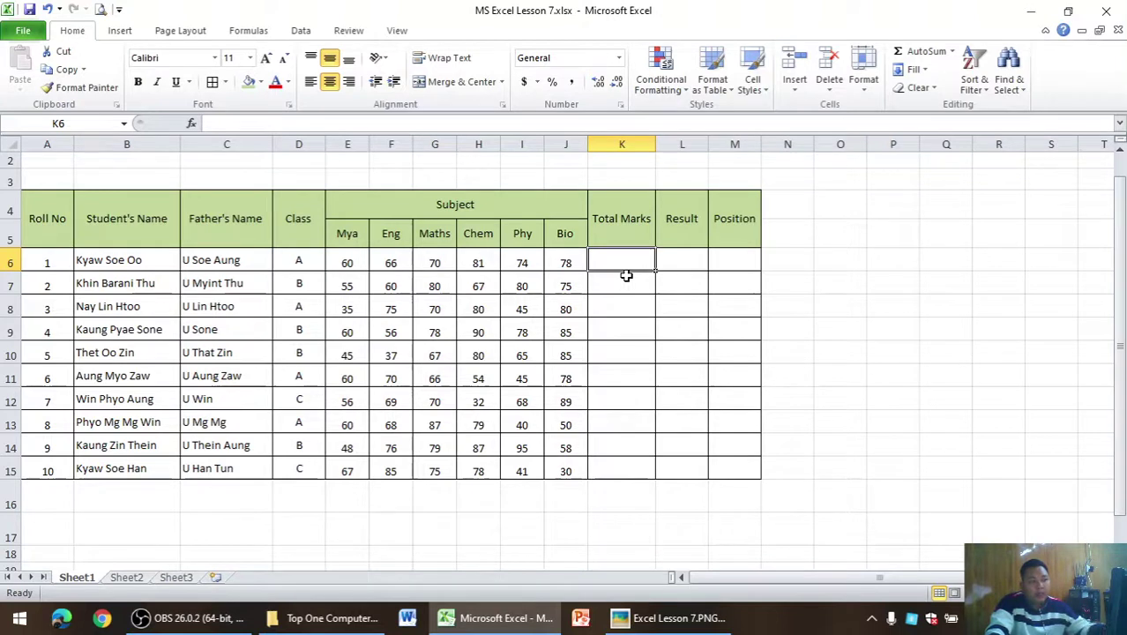
double_click(631, 259)
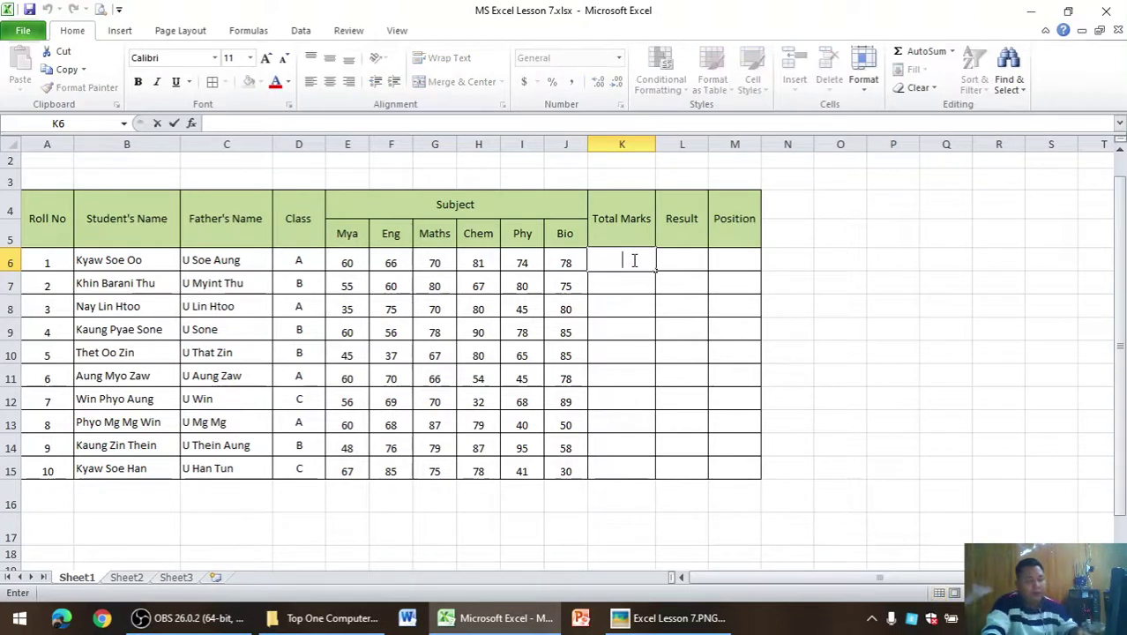
drag(353, 261, 609, 262)
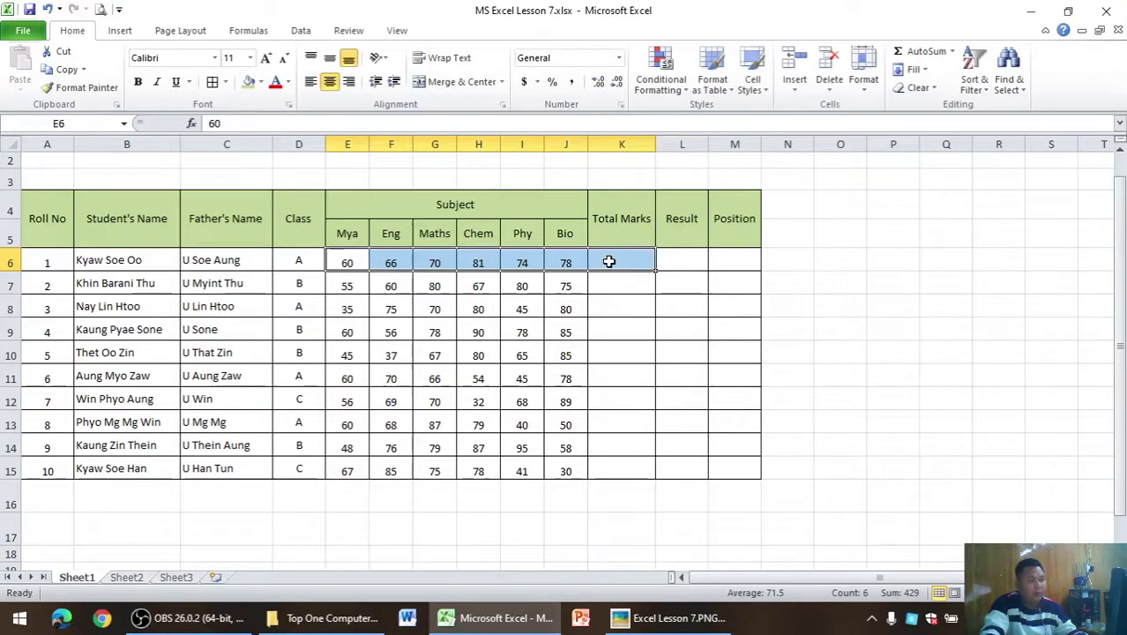
click(930, 57)
click(639, 377)
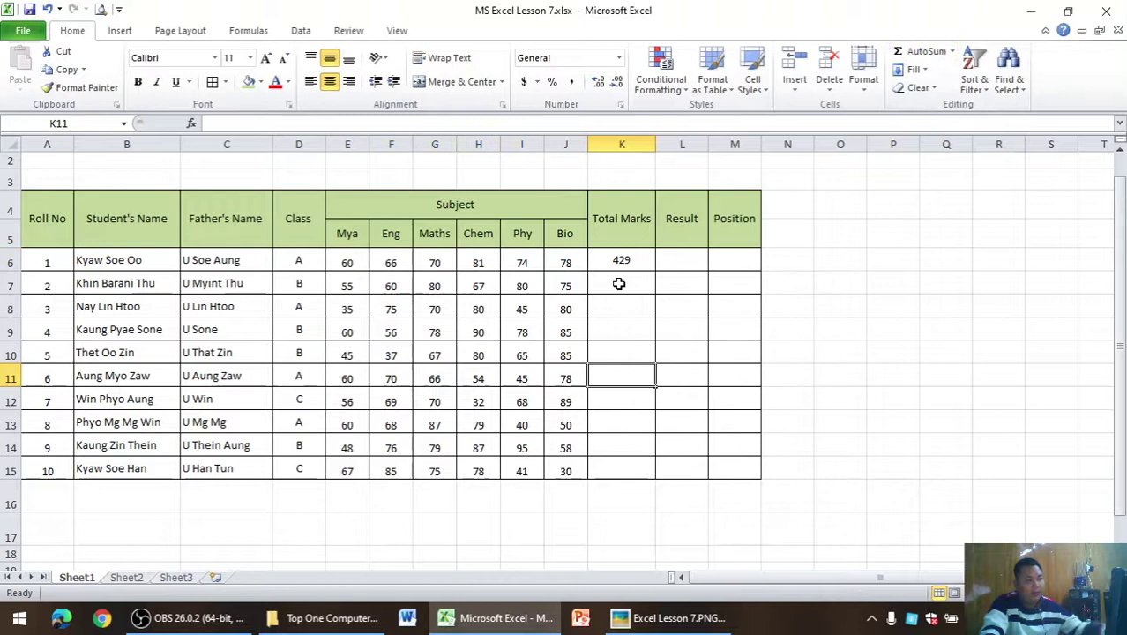
click(617, 262)
drag(656, 271, 644, 474)
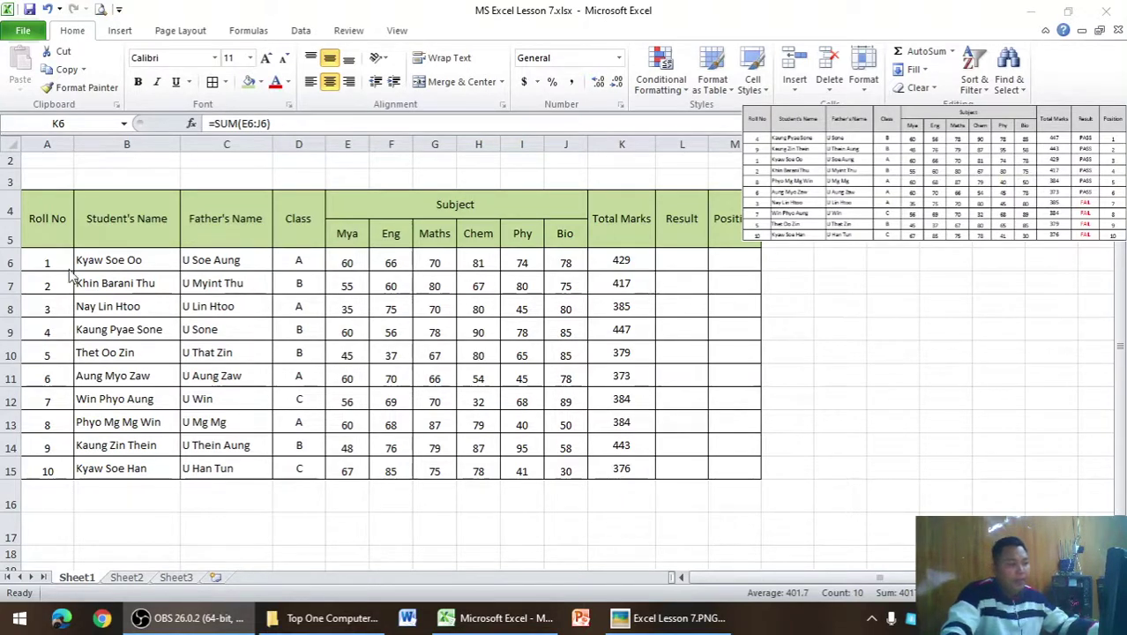
Start editing cell L6 for the first result, removing the stray equals sign.
click(691, 260)
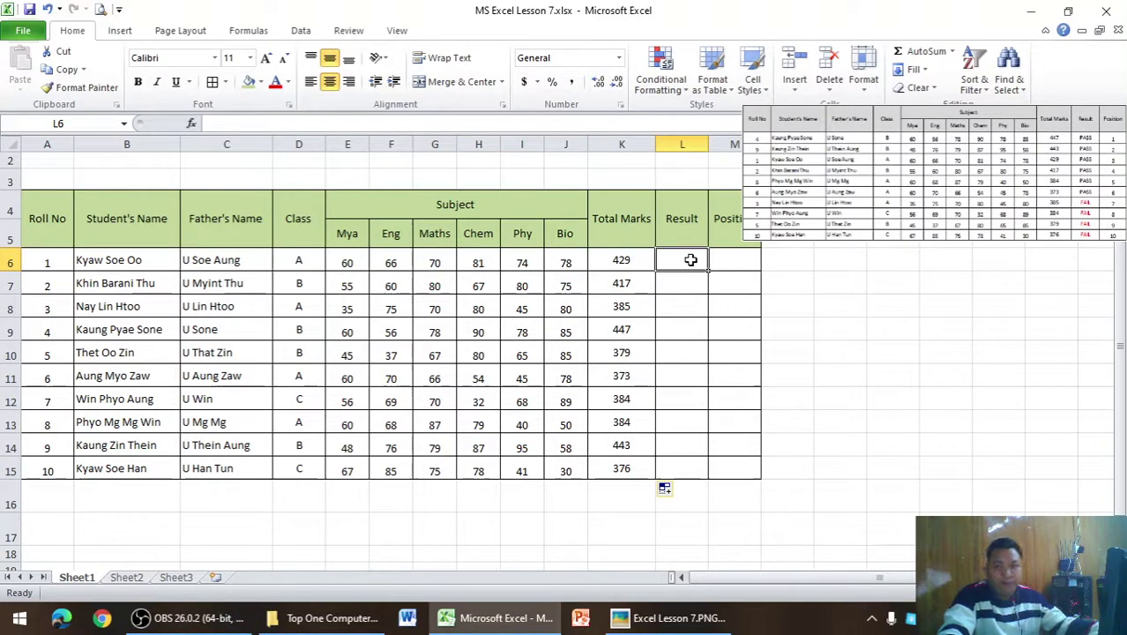
double_click(690, 259)
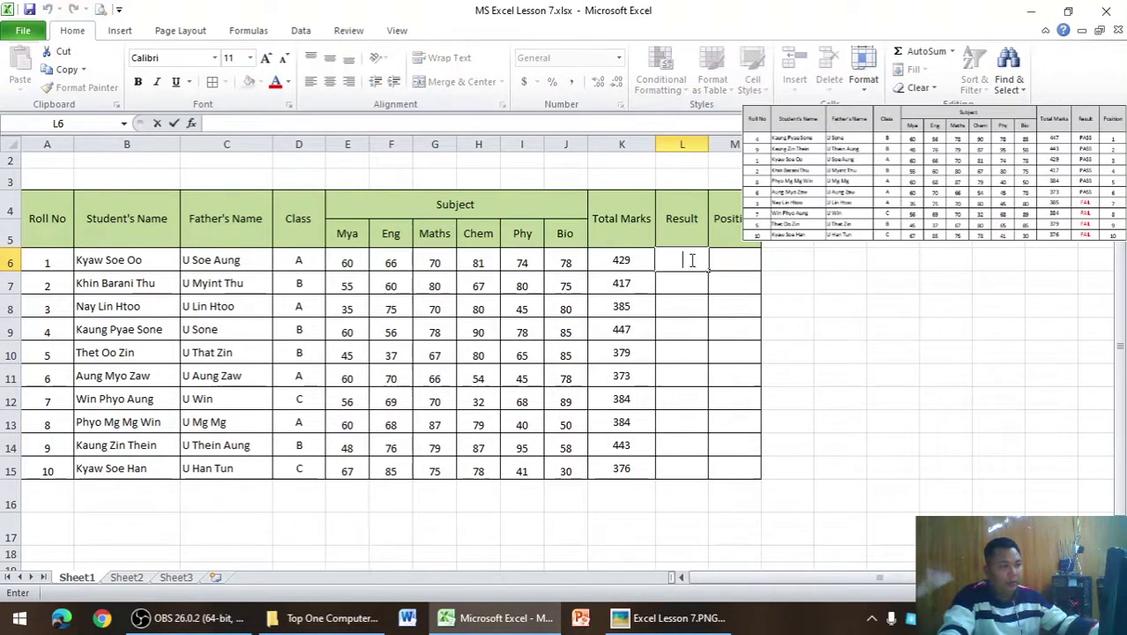
text(=)
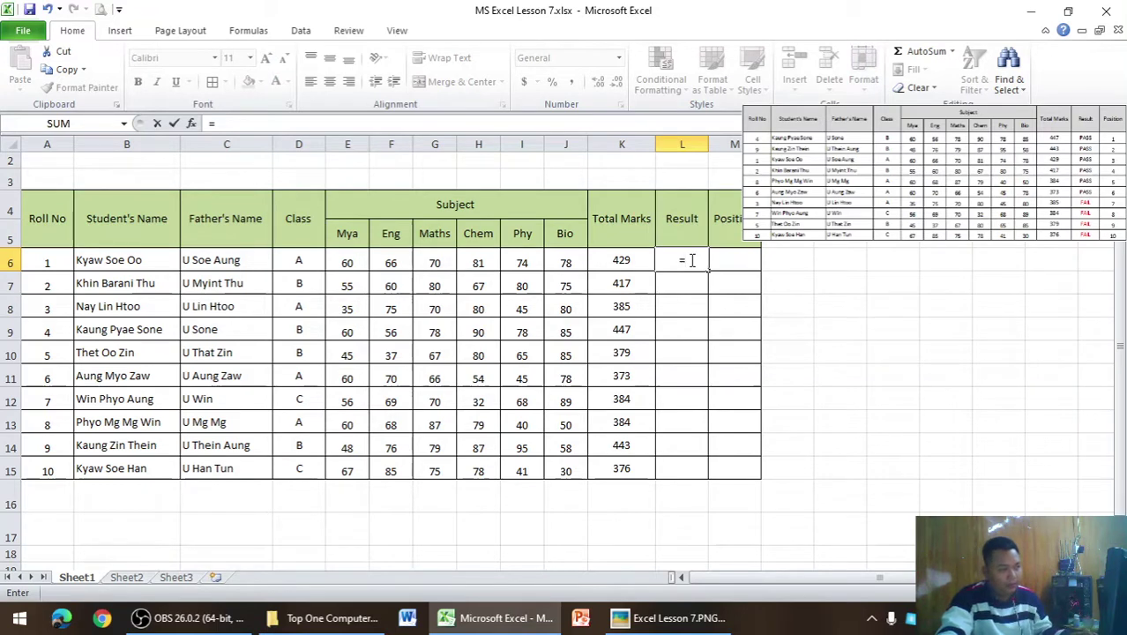
key(BackSpace)
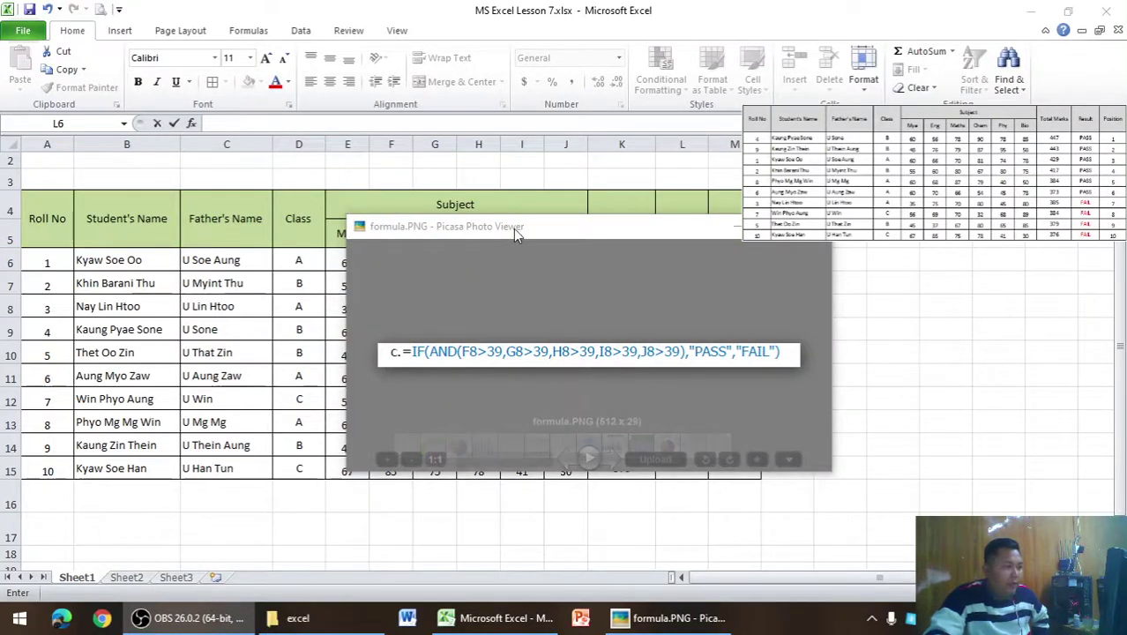
Move the formula picture aside and switch between Excel and Picasa Photo Viewer.
mouse_move(515, 231)
mouse_down()
mouse_move(679, 216)
mouse_move(203, 234)
mouse_up()
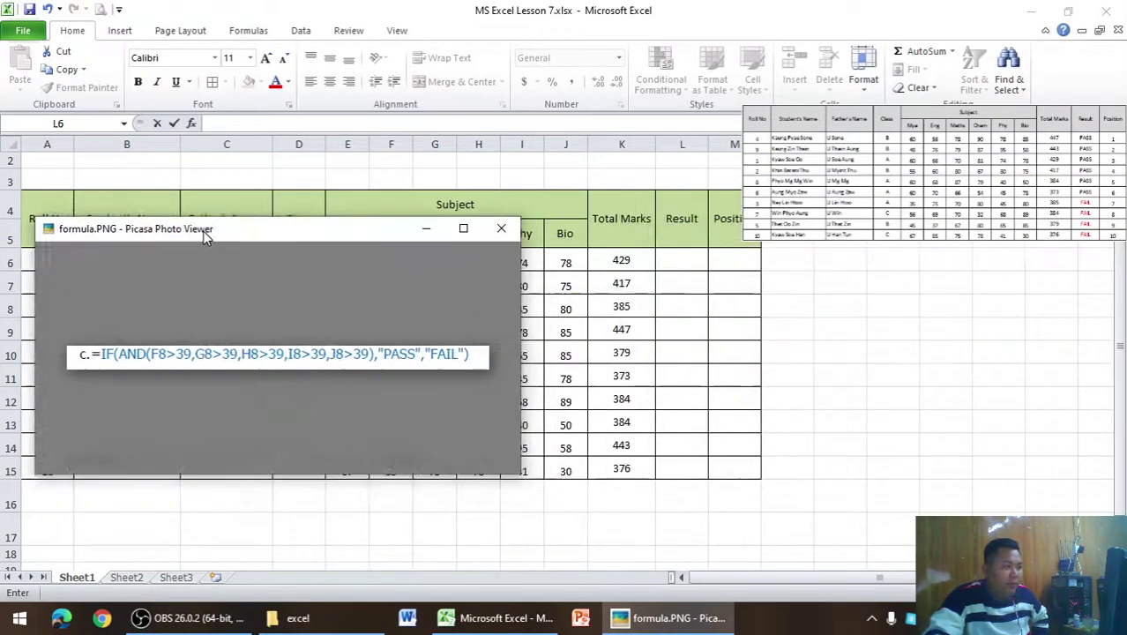
click(673, 259)
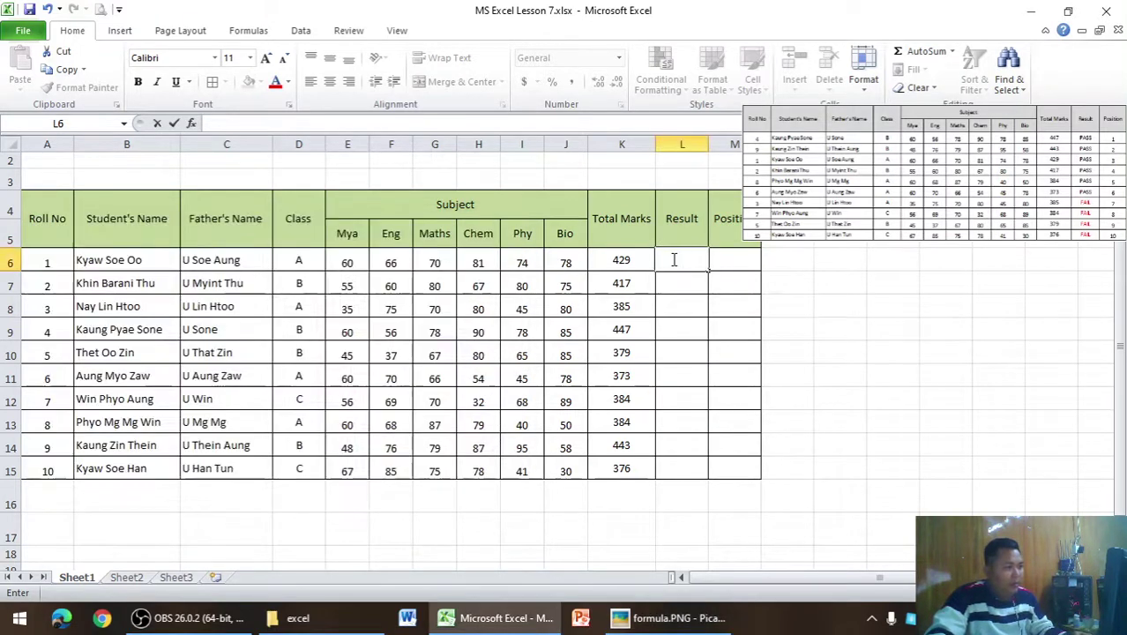
key(alt+Tab)
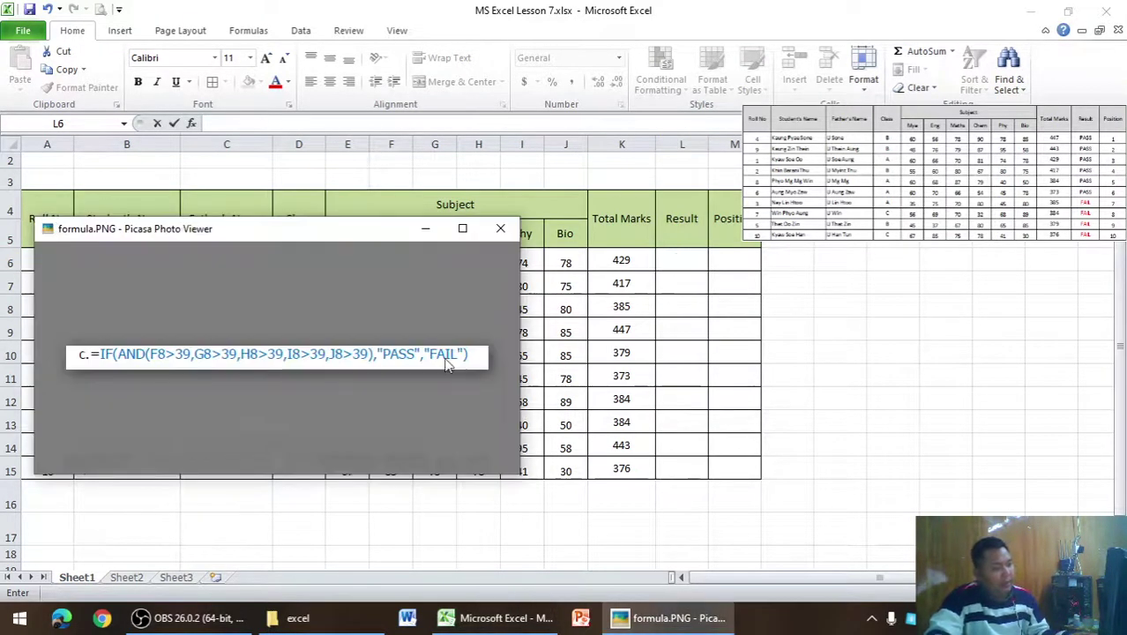
click(305, 370)
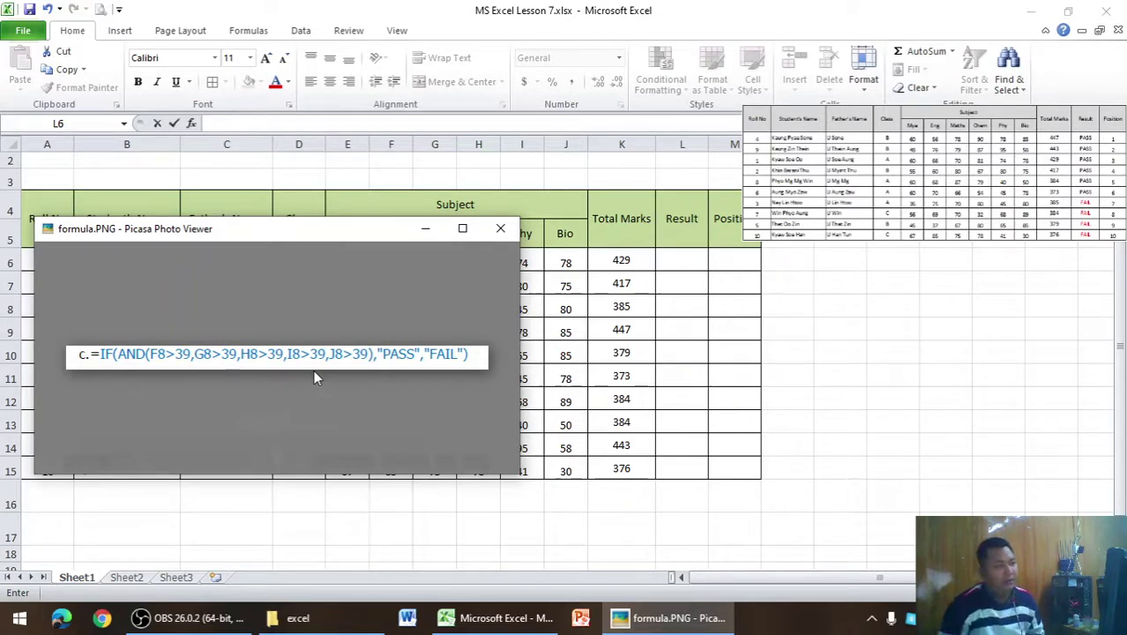
Begin =IF(AND( in L6 with the Bio test J6>39, checking the reference image.
key(alt+Tab)
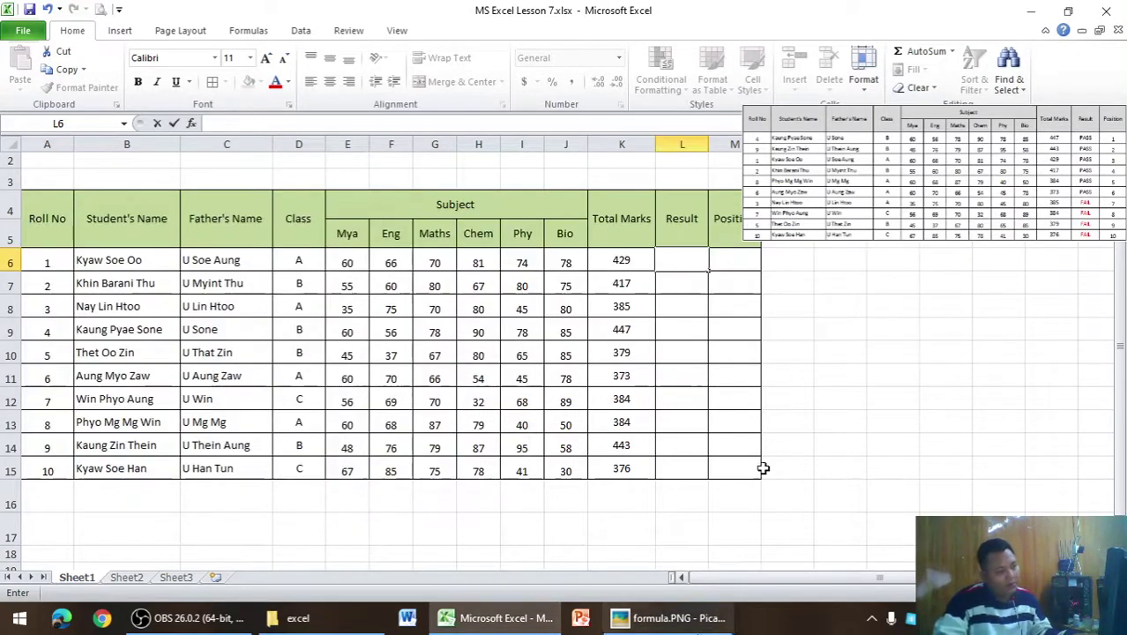
text(=)
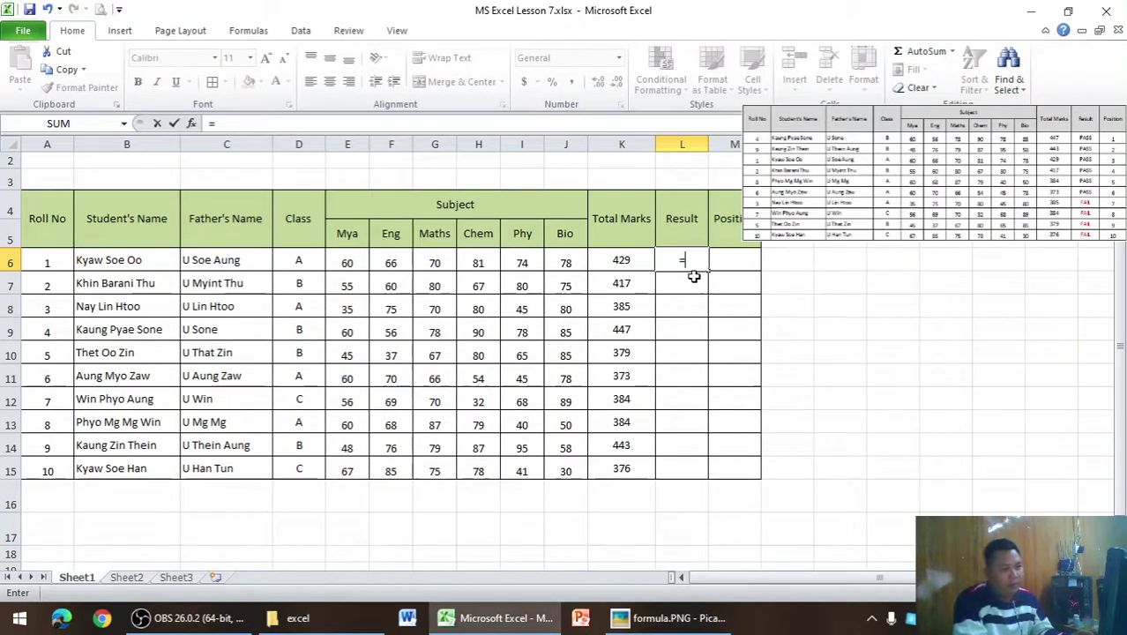
text(if)
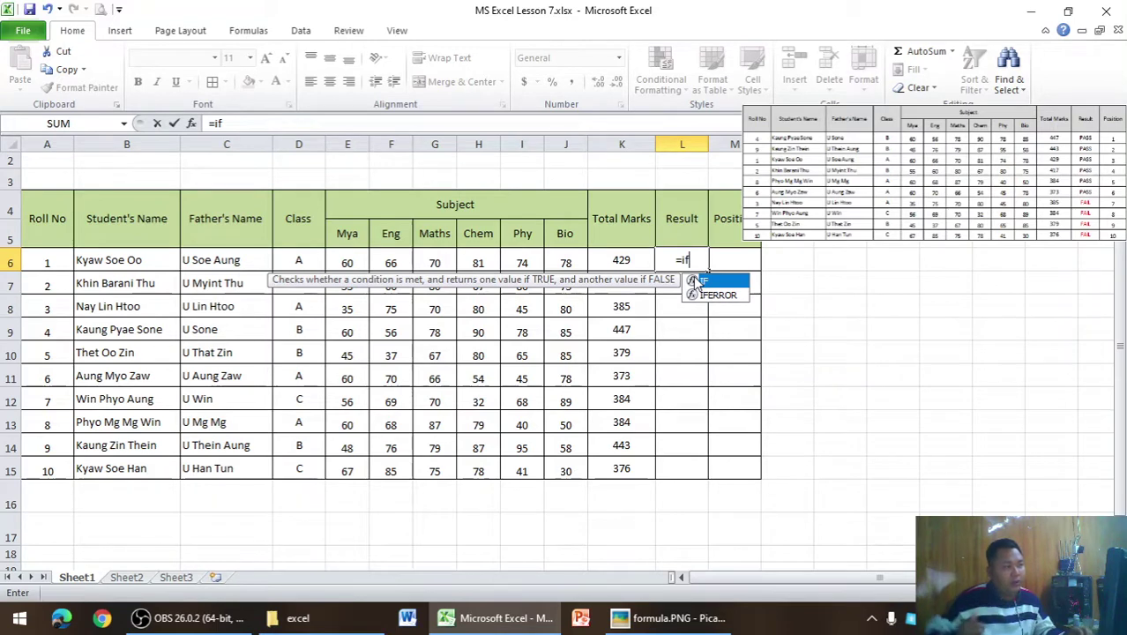
key(alt+Tab)
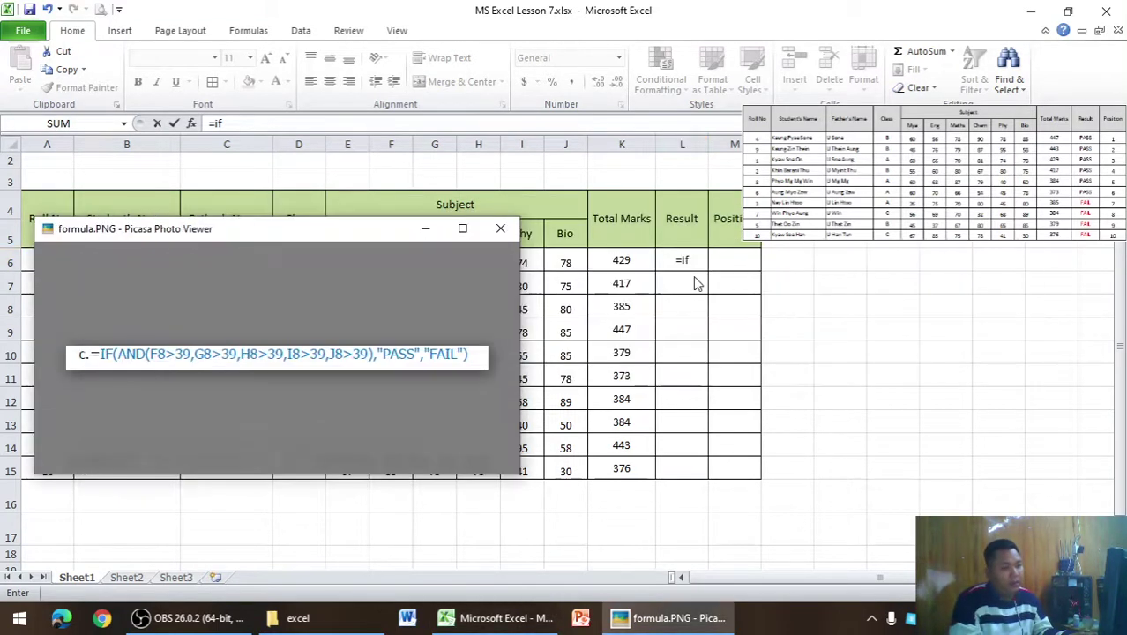
key(alt+Tab)
text(()
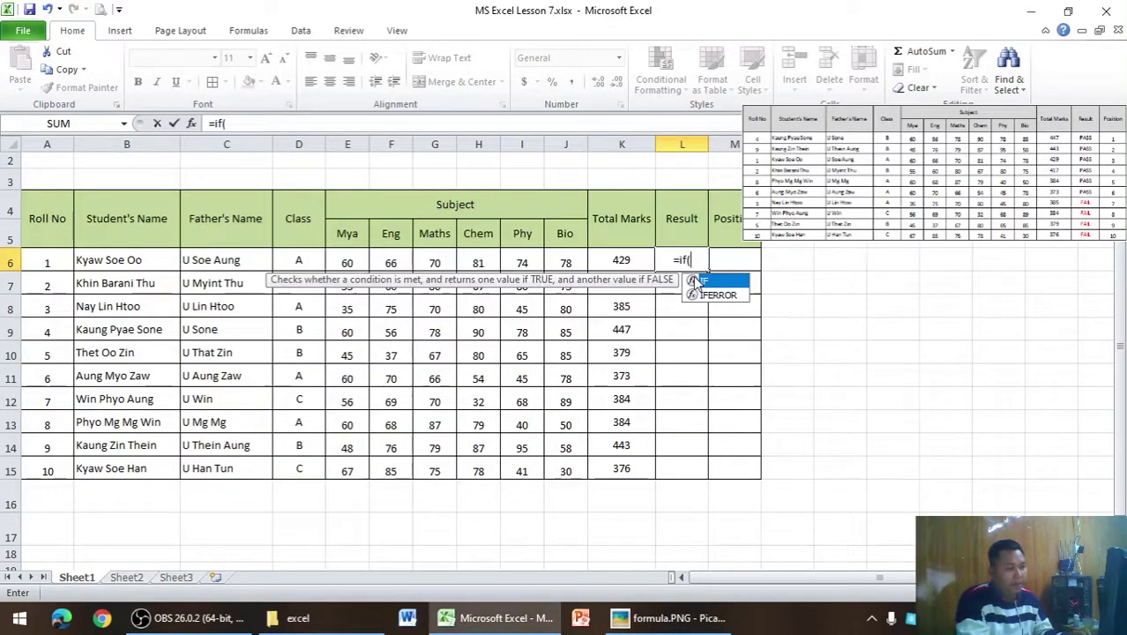
text(an)
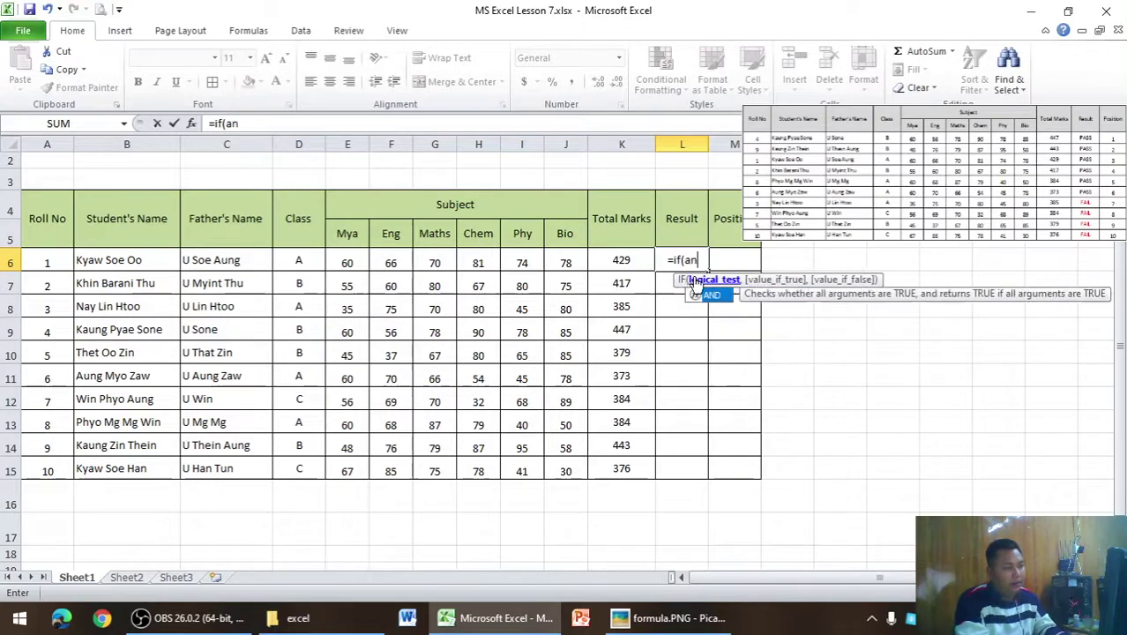
text(d()
key(alt+Tab)
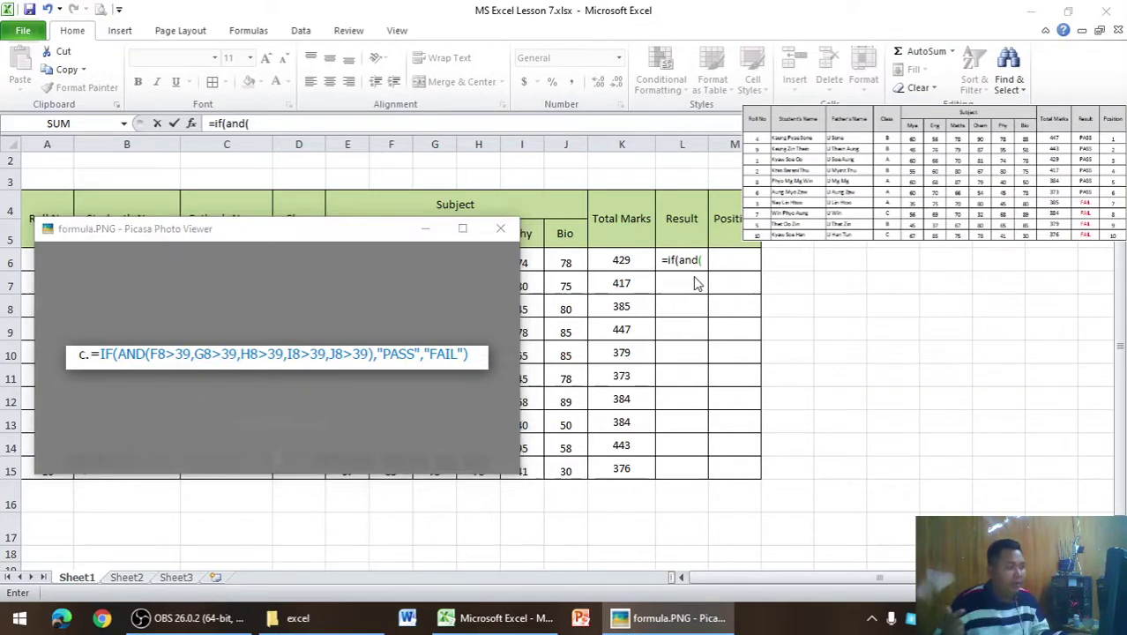
key(alt+Tab)
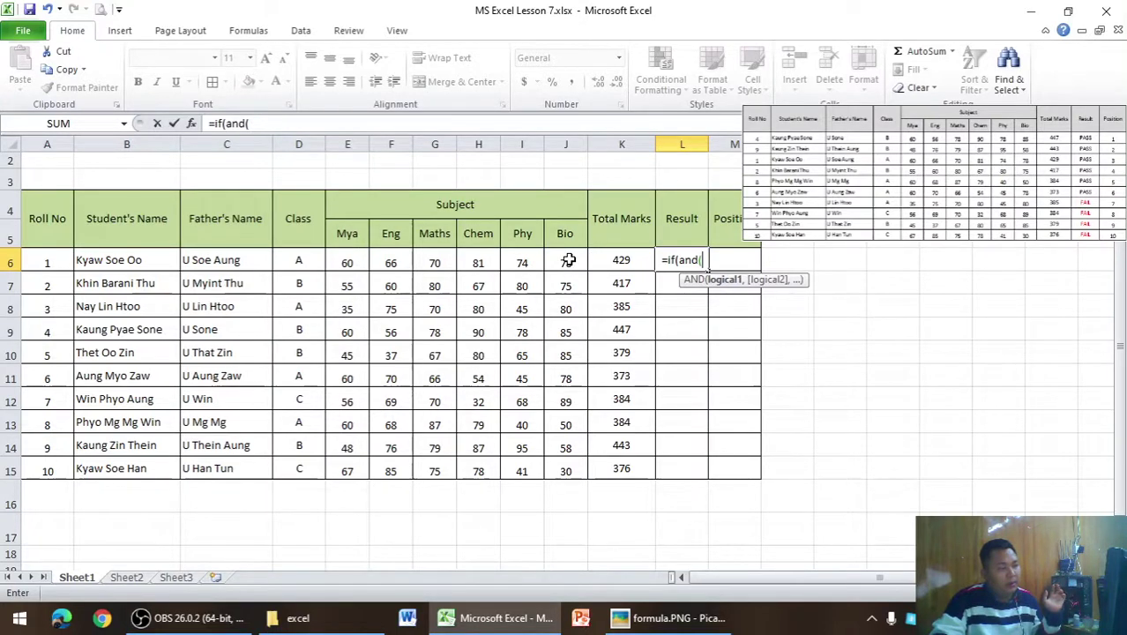
click(569, 259)
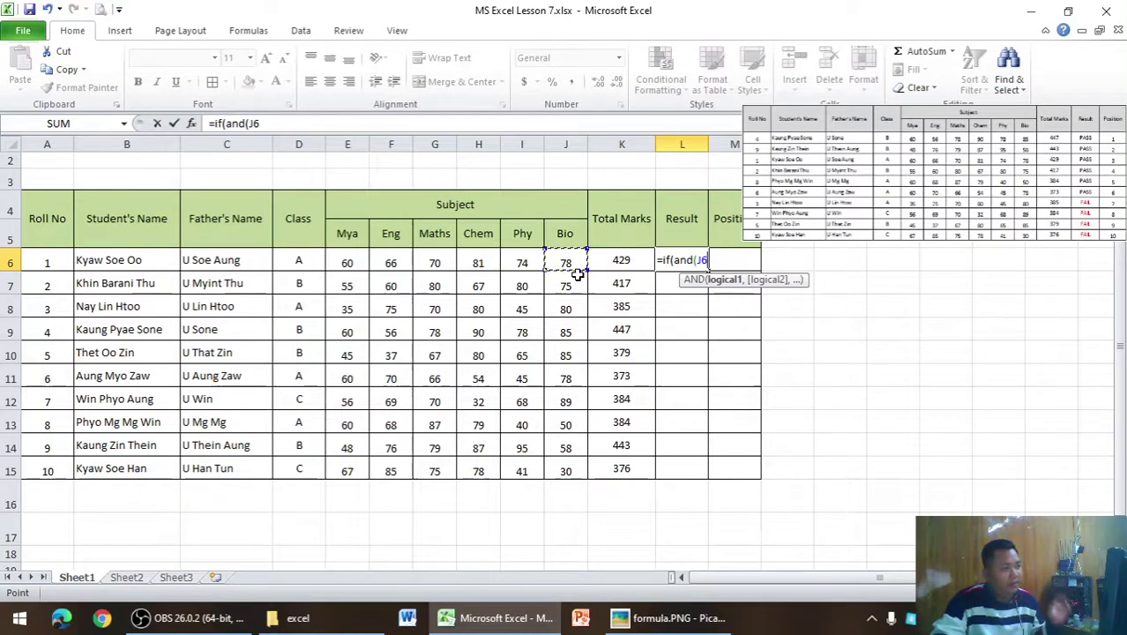
Add I6, H6, G6, F6 and E6 >39 tests and close the AND.
key(alt+Tab)
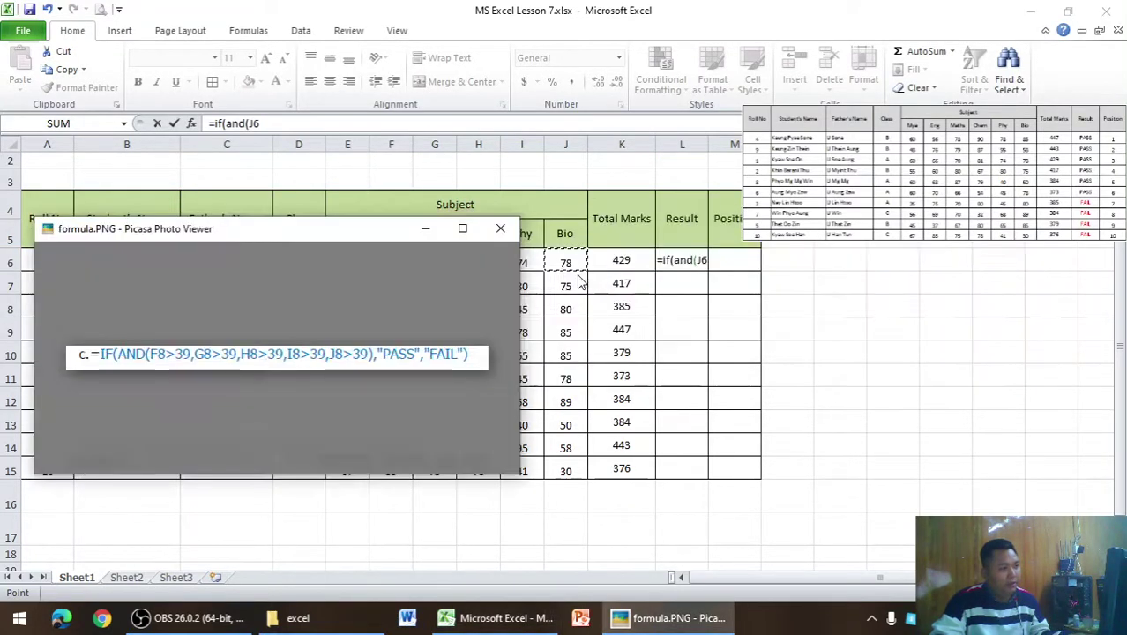
key(alt+Tab)
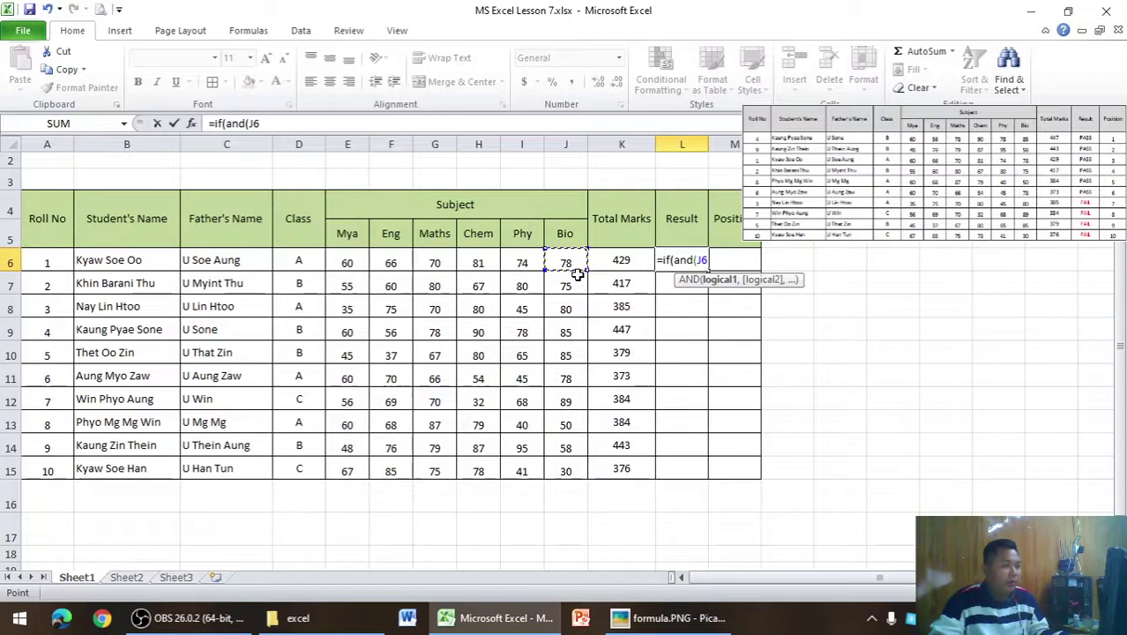
key(alt+Tab)
key(alt+Tab)
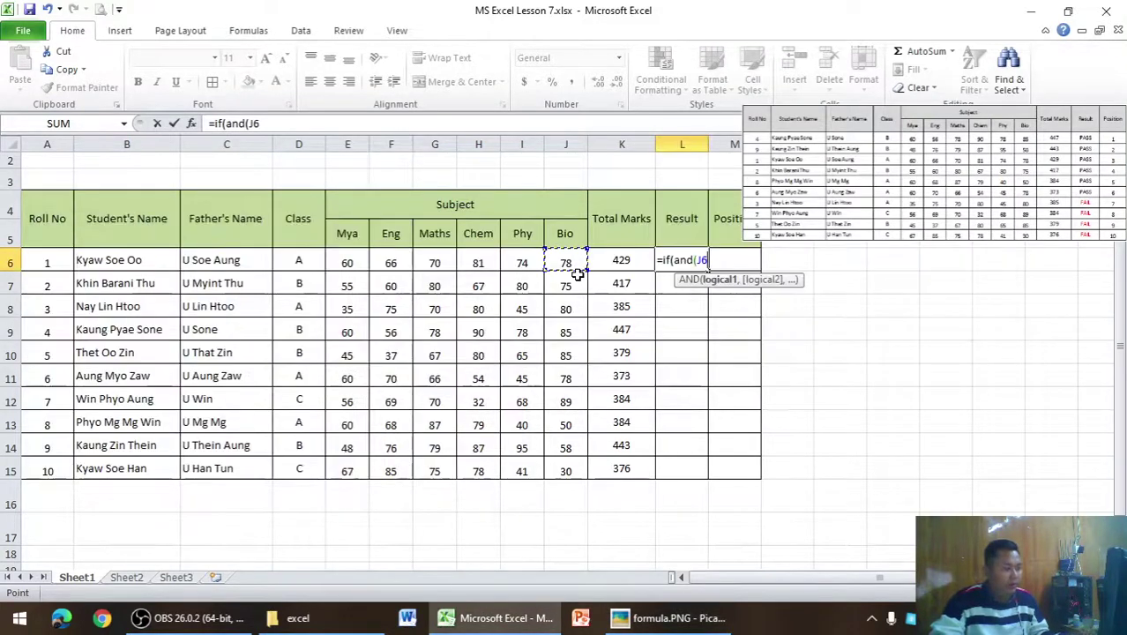
text(>39)
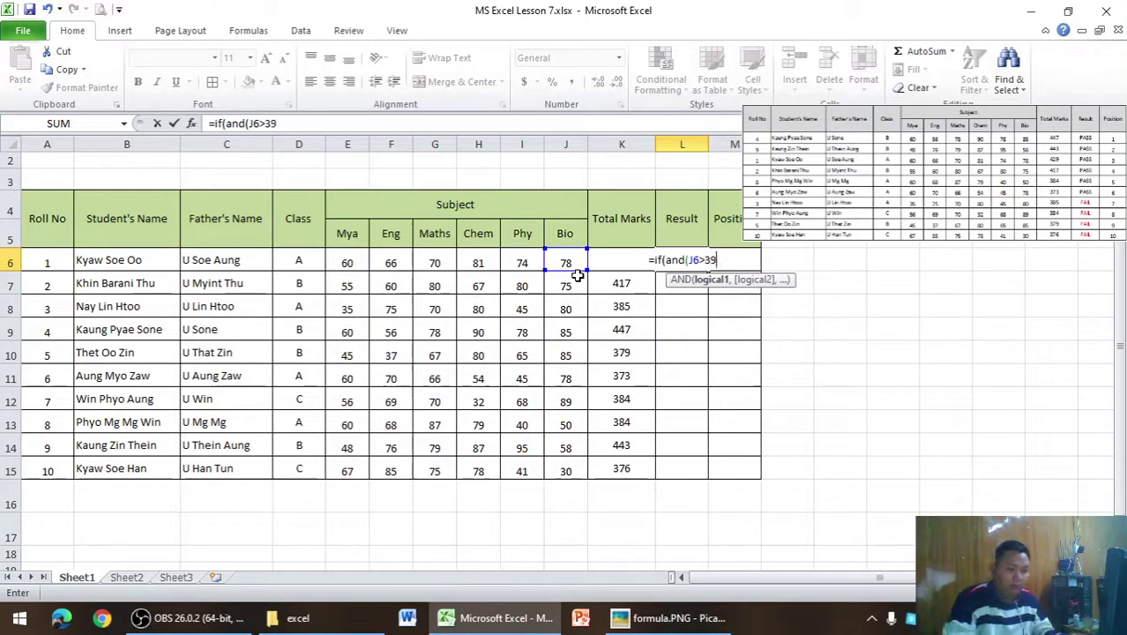
text(,)
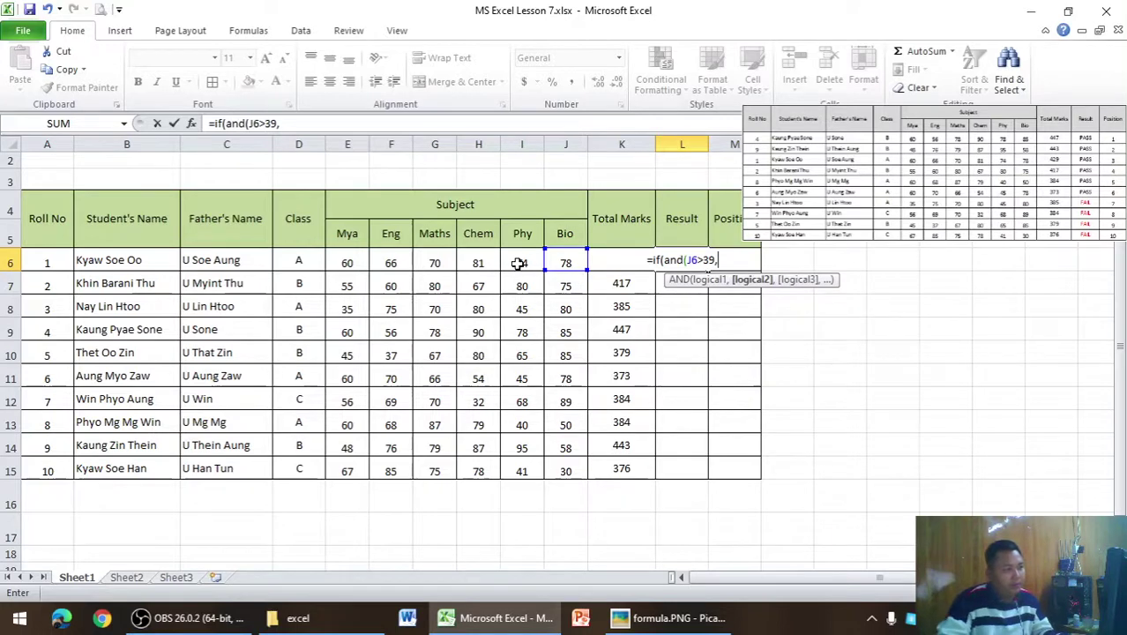
click(519, 263)
text(>)
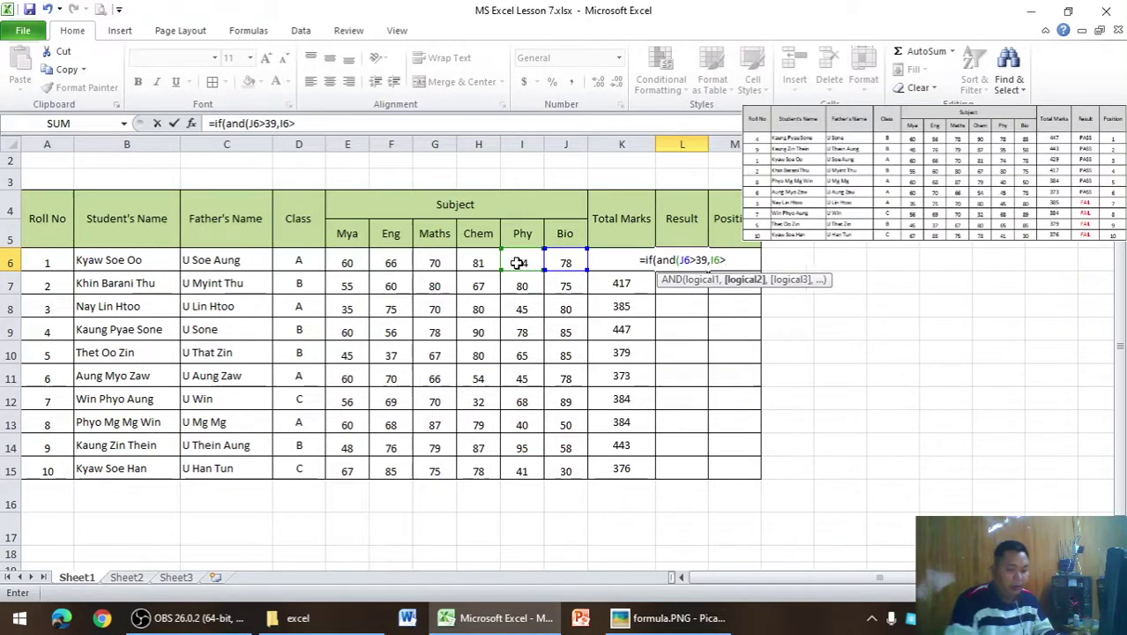
text(39)
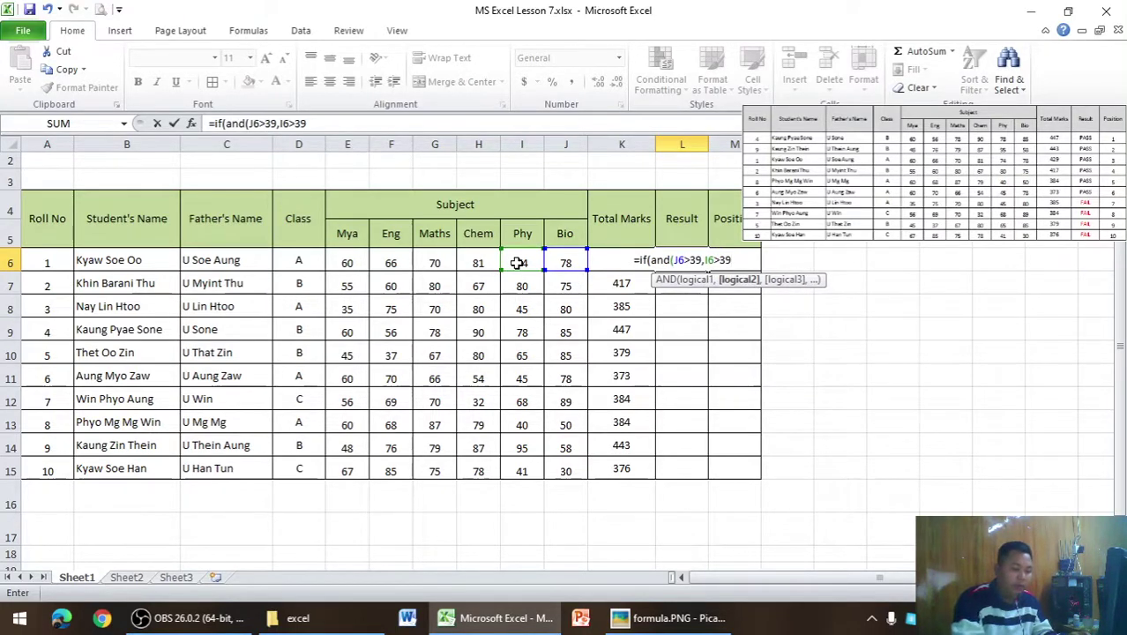
text(,)
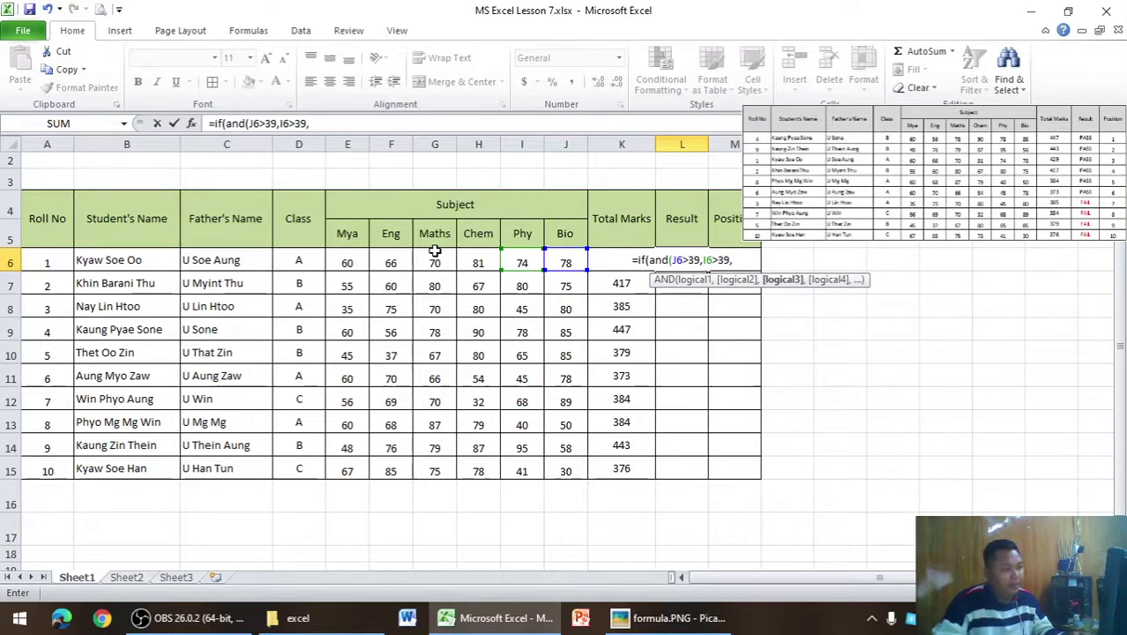
click(486, 268)
text(>)
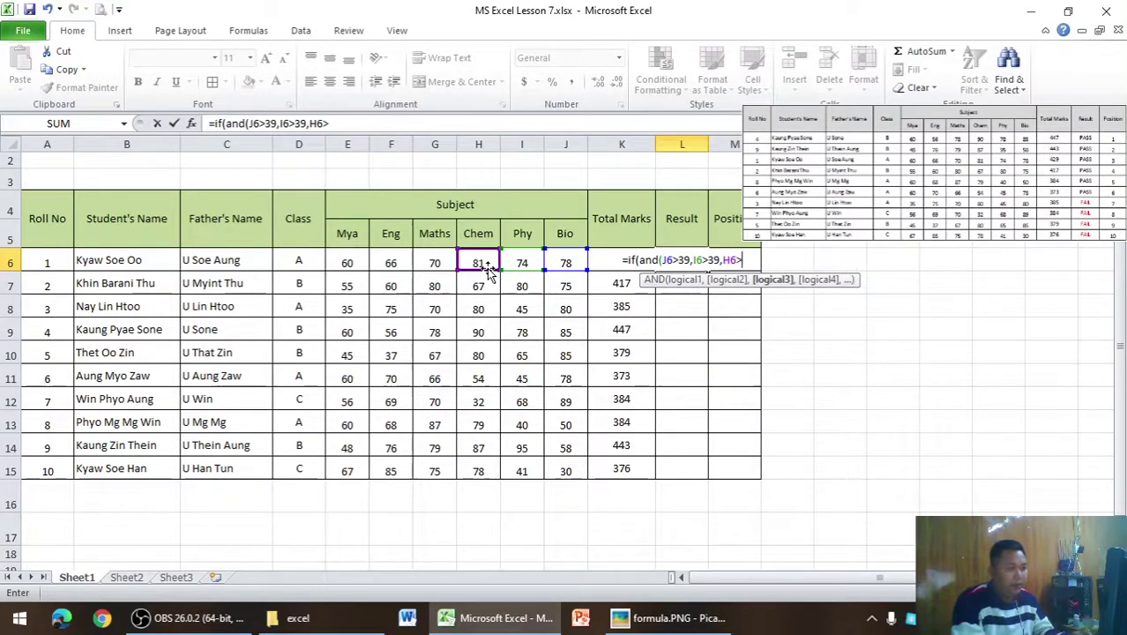
text(39,)
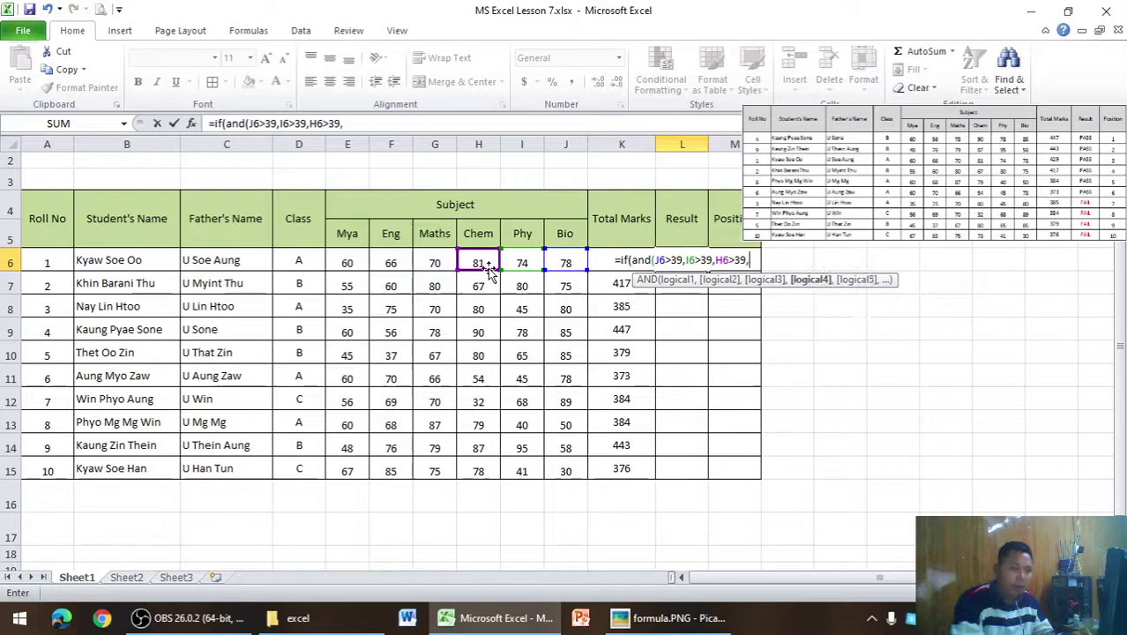
click(439, 261)
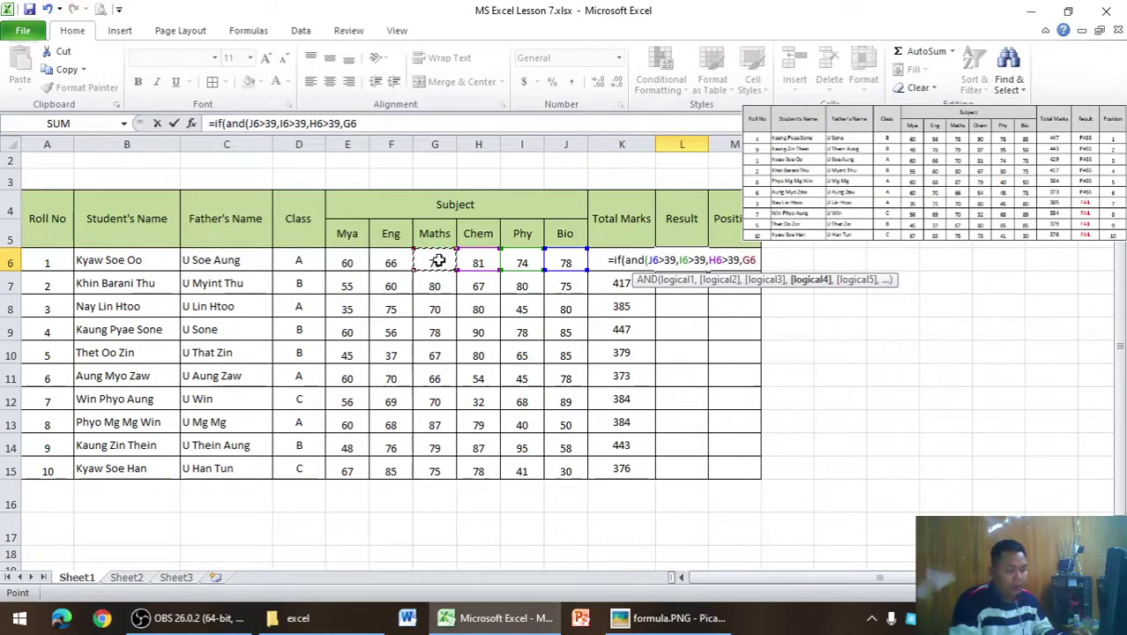
text(>39)
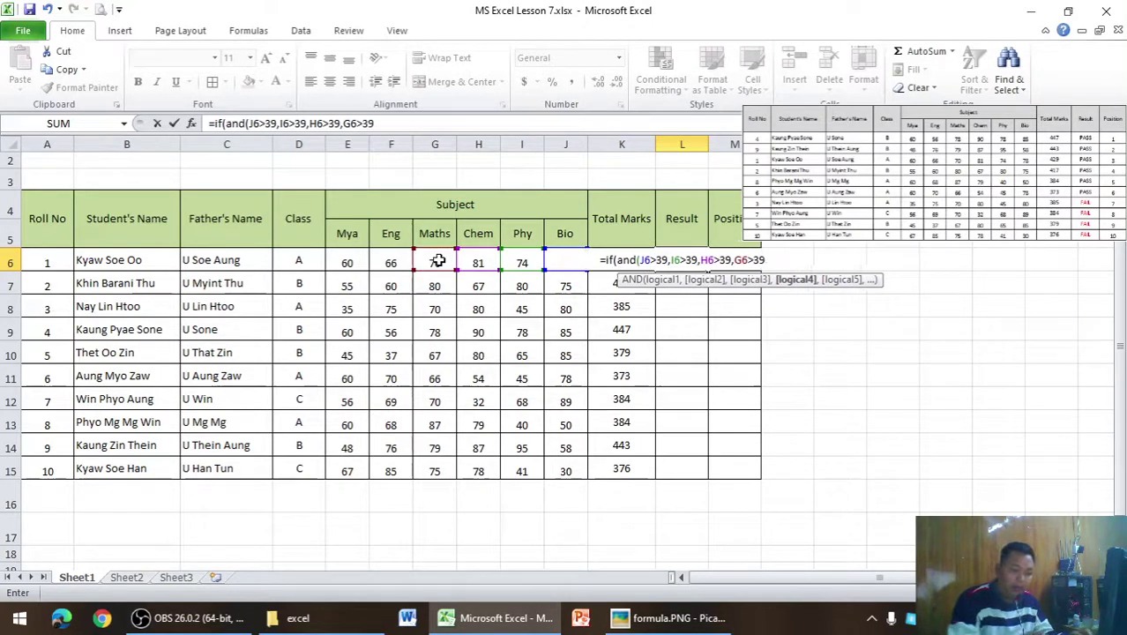
text(,)
click(391, 257)
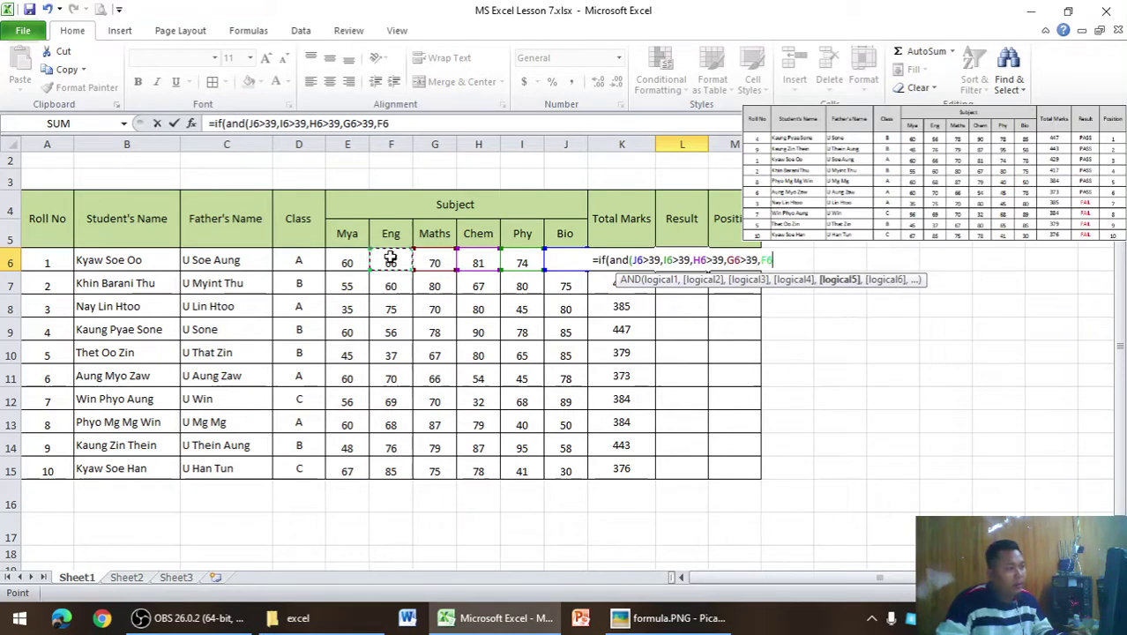
text(>39)
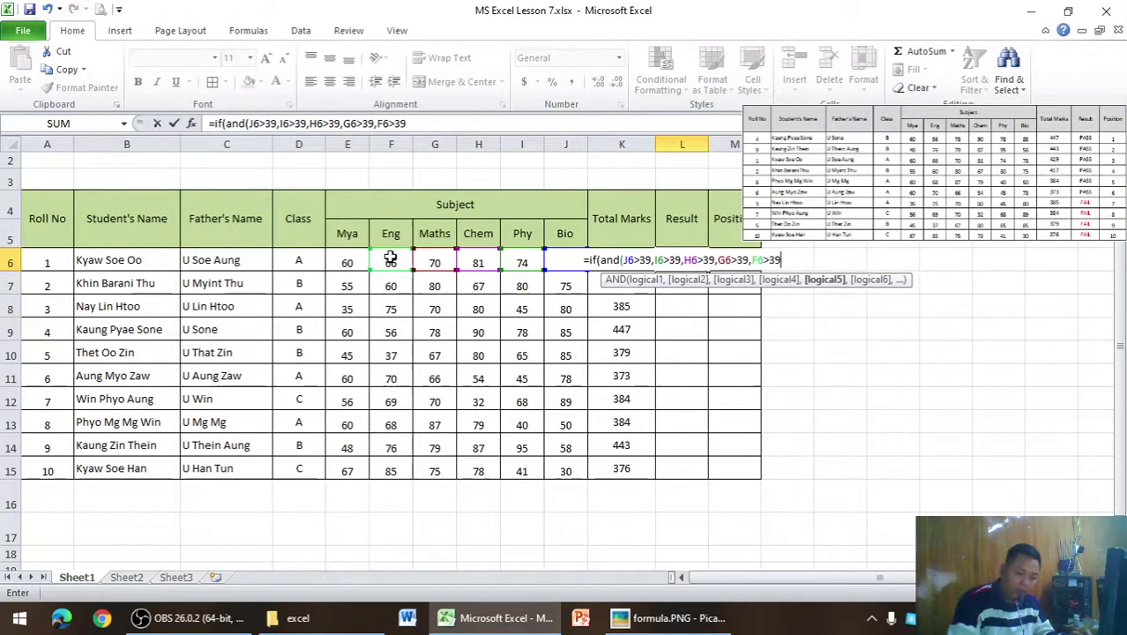
text(,)
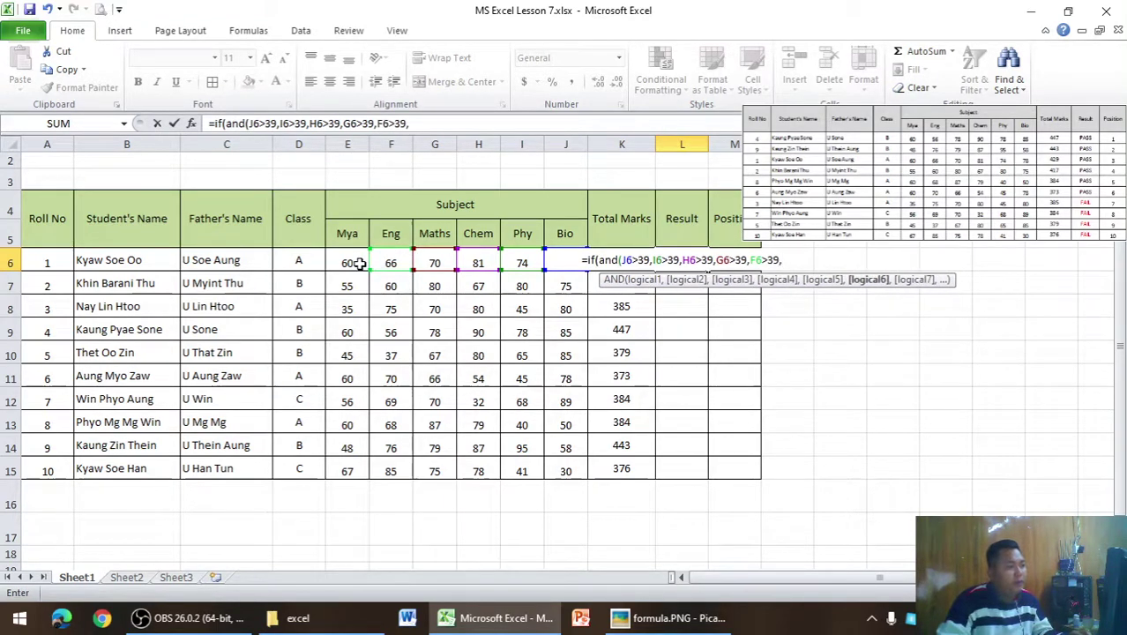
click(360, 264)
text(>3)
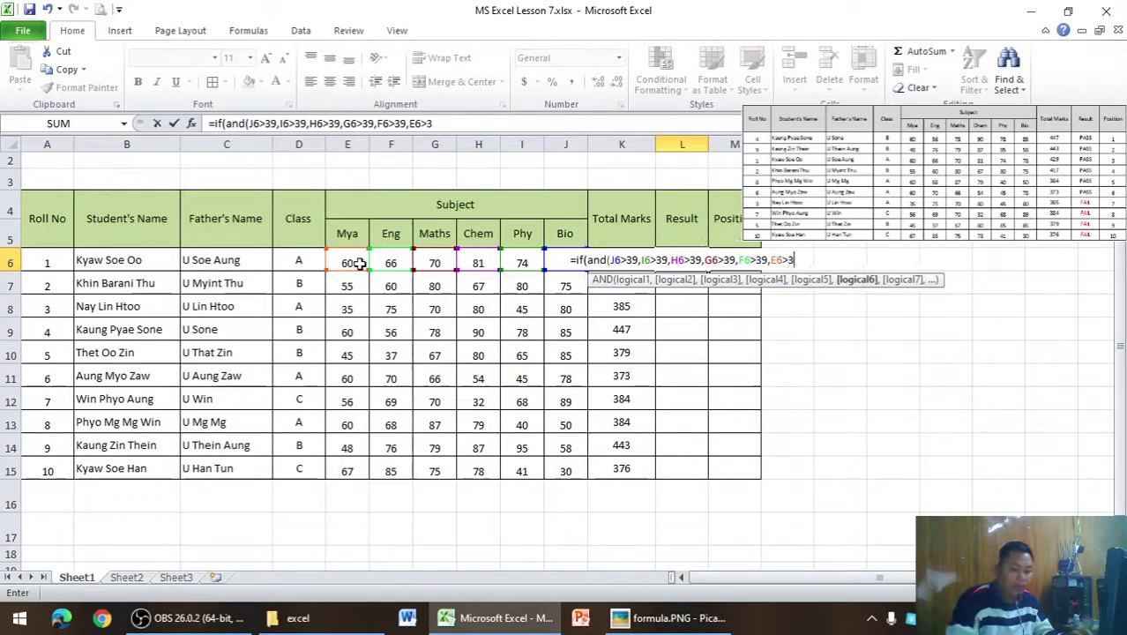
text(9)
key(alt+Tab)
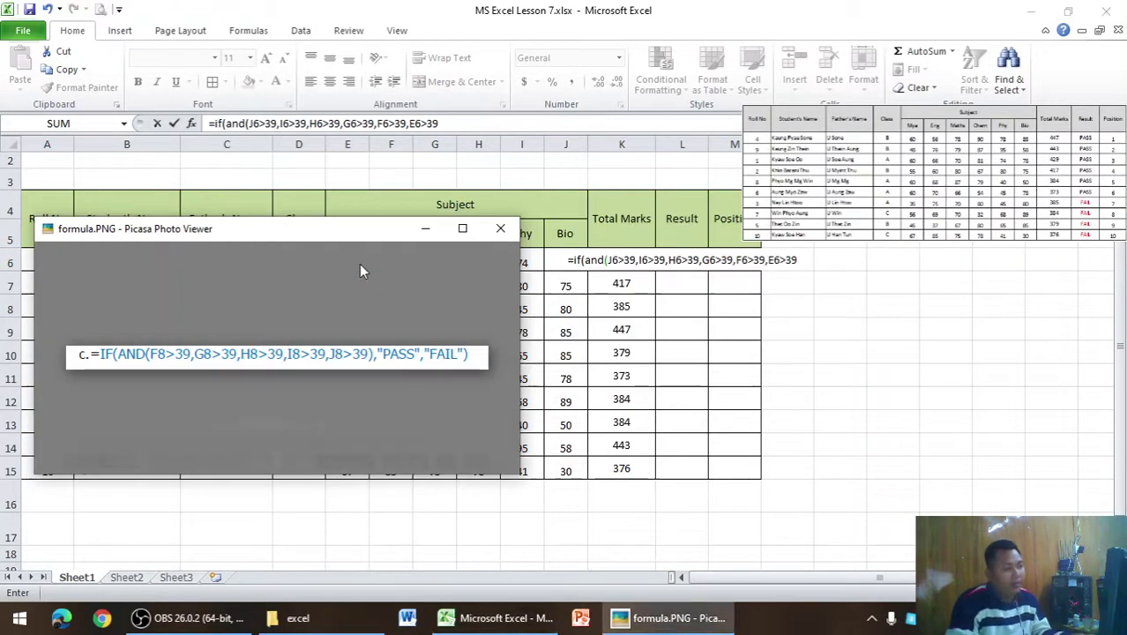
key(alt+Tab)
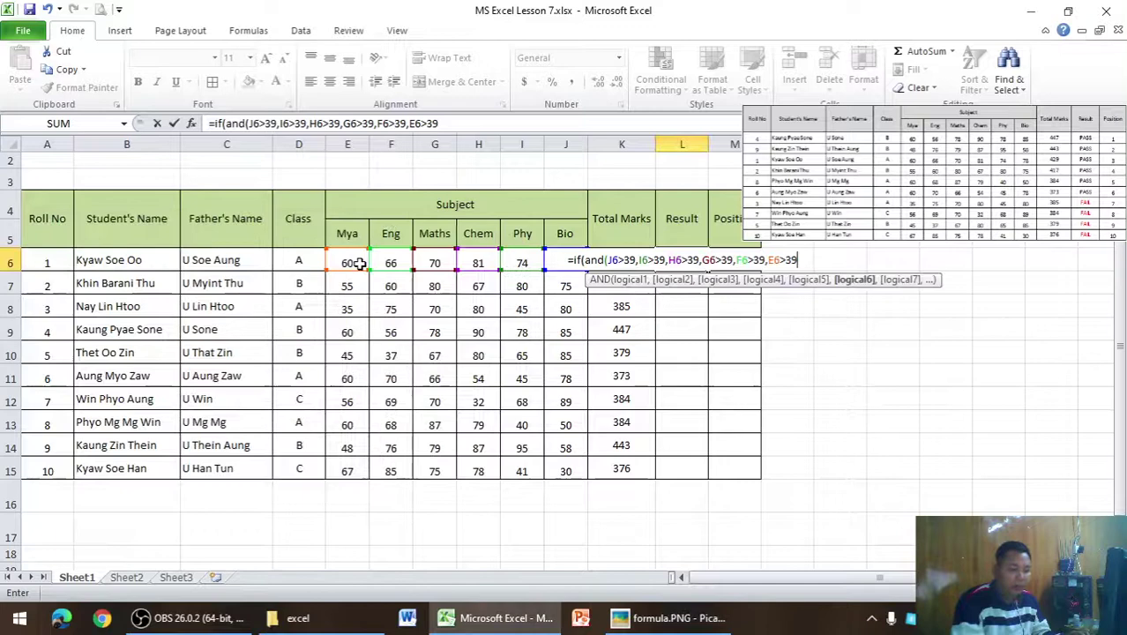
text())
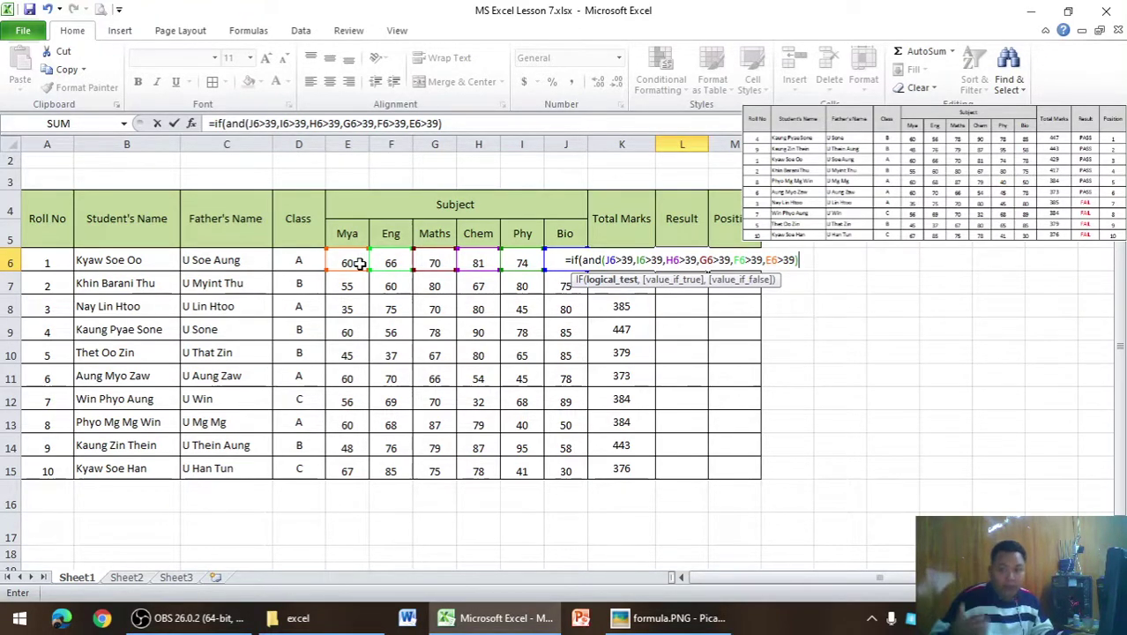
Finish L6's formula with "PASS","FAIL" outcomes and enter it, showing PASS for roll 1.
key(alt+Tab)
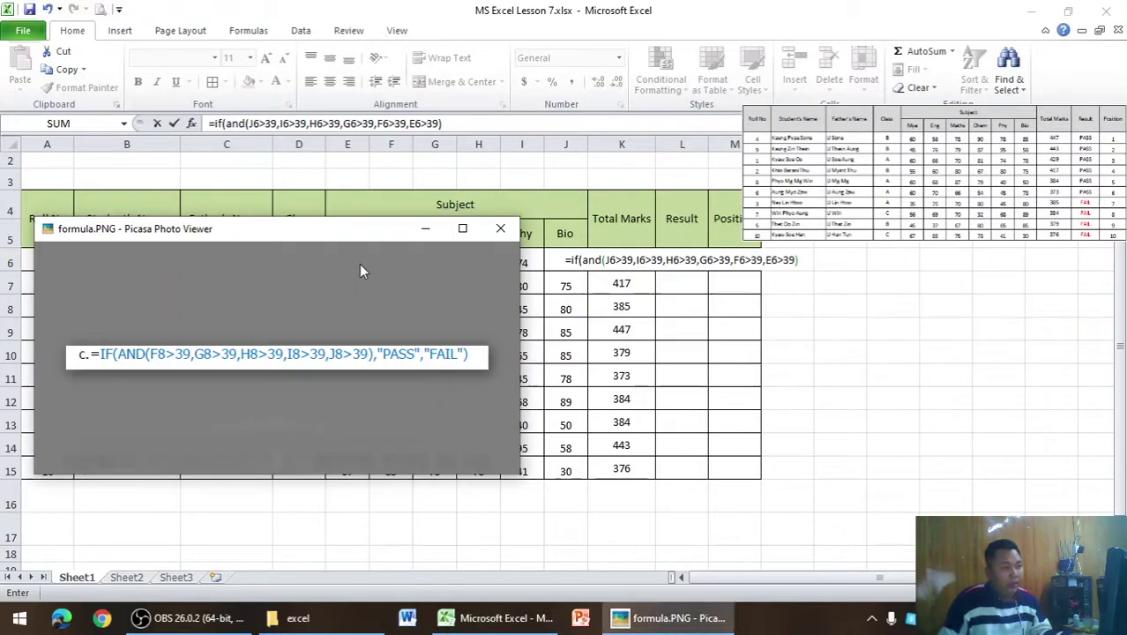
key(alt+Tab)
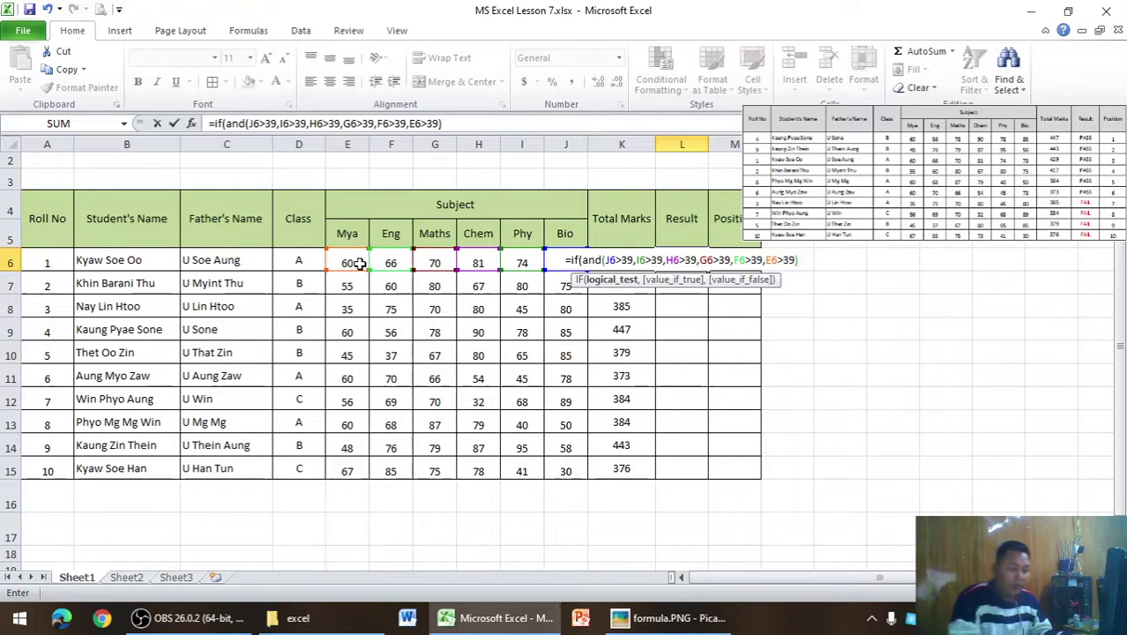
text(),")
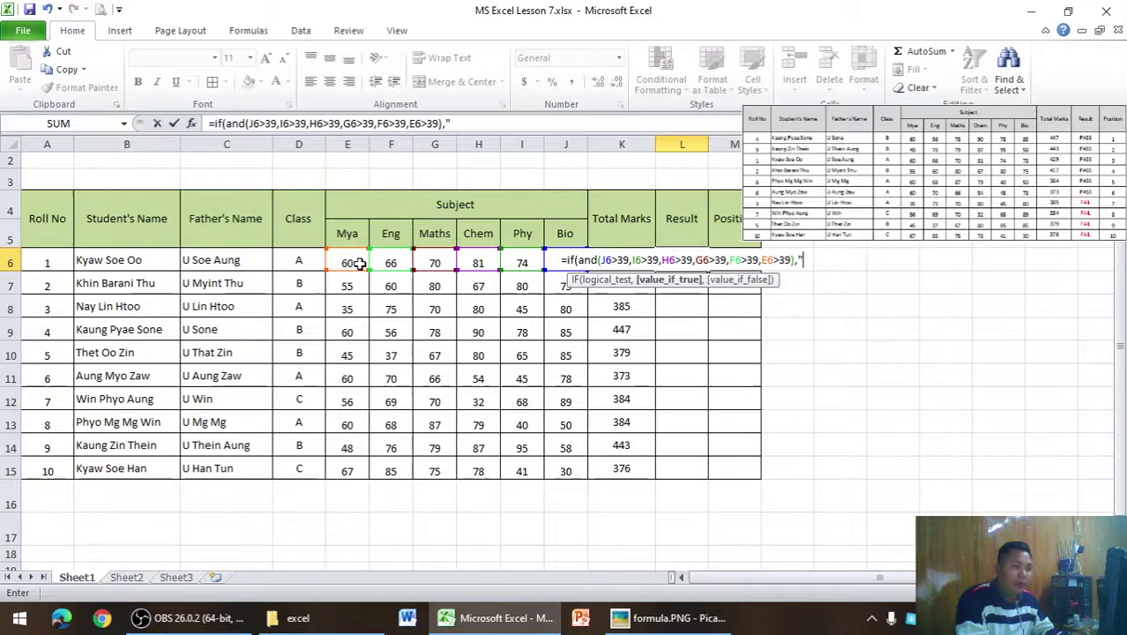
text(PA)
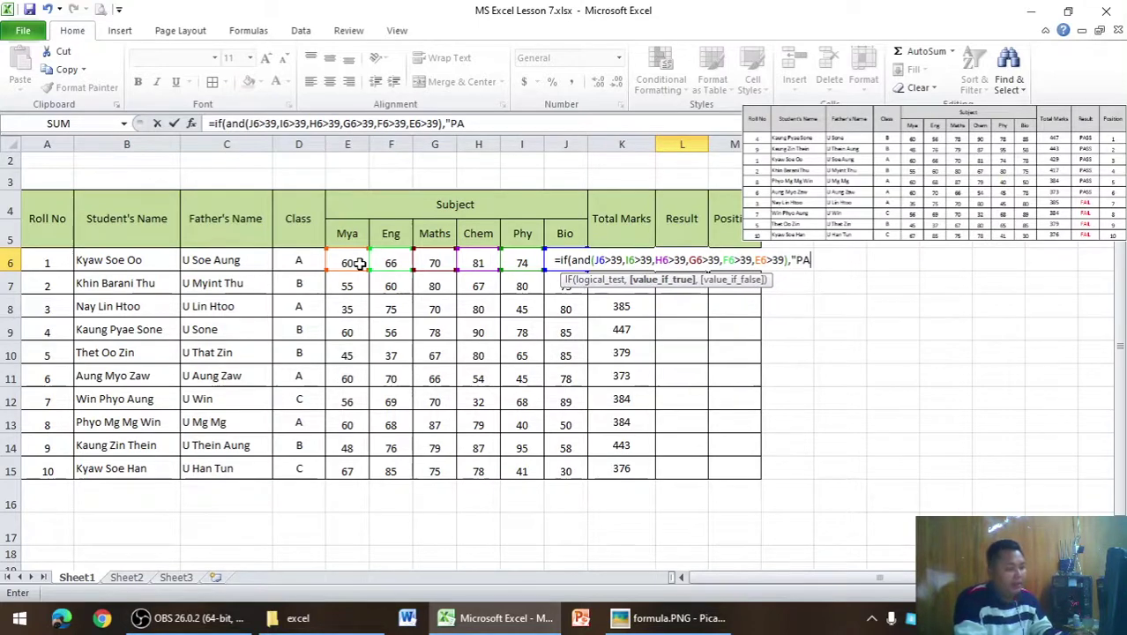
text(SS)
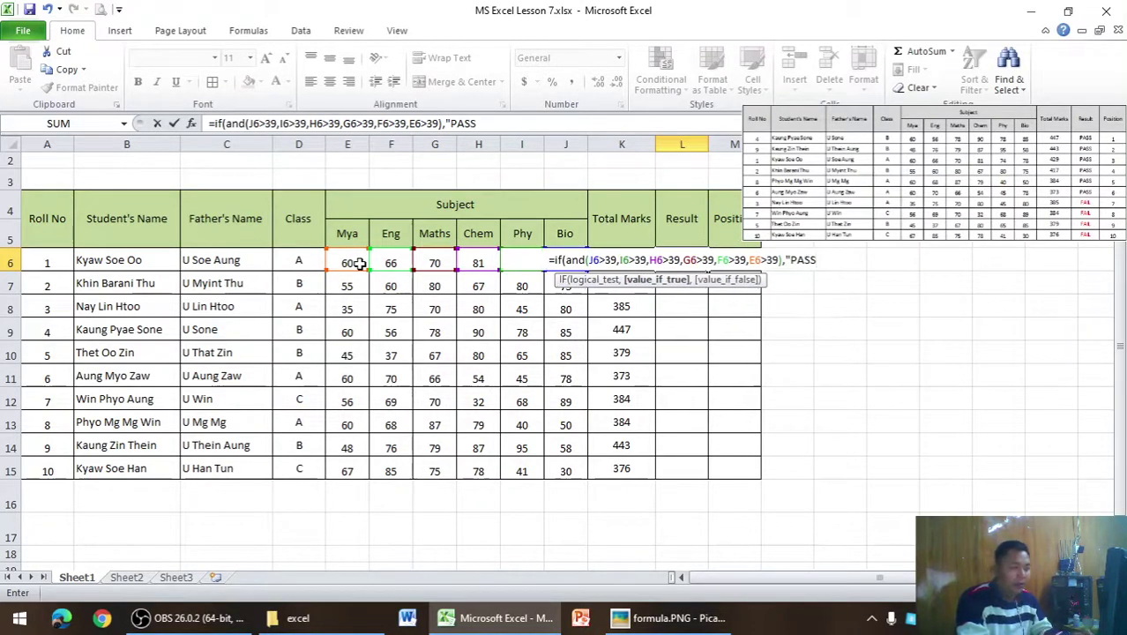
text(",)
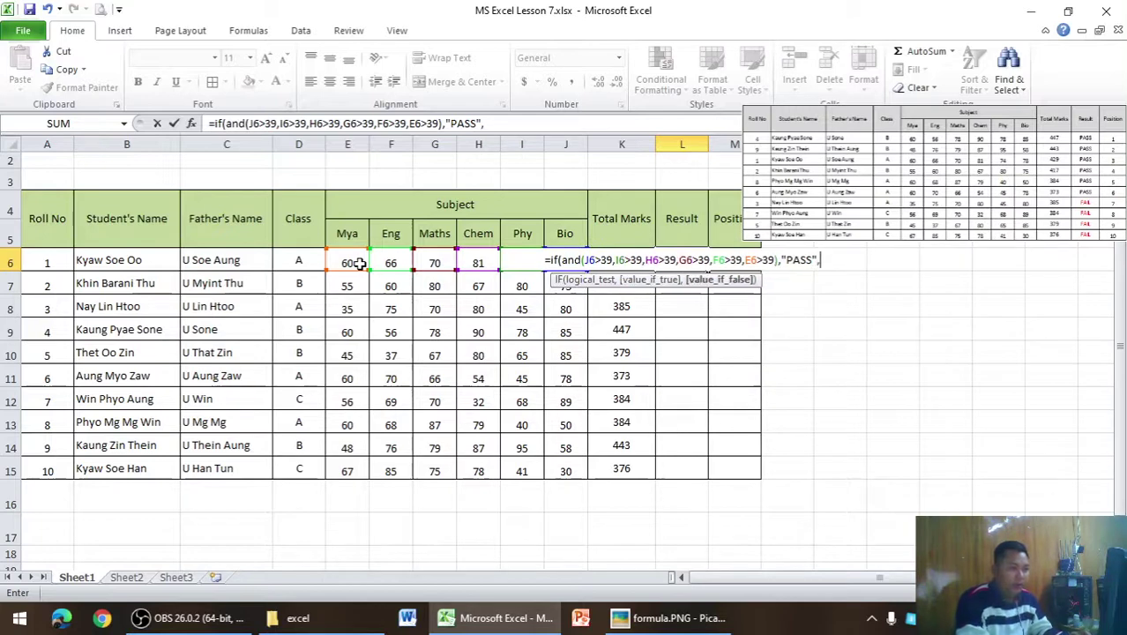
text("F)
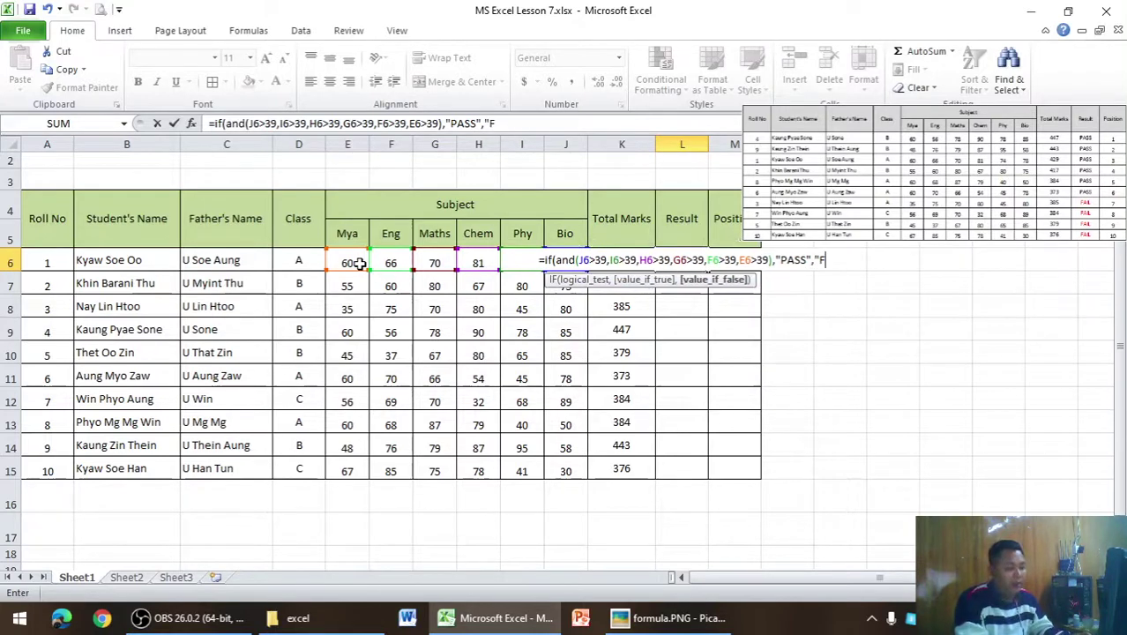
text(A)
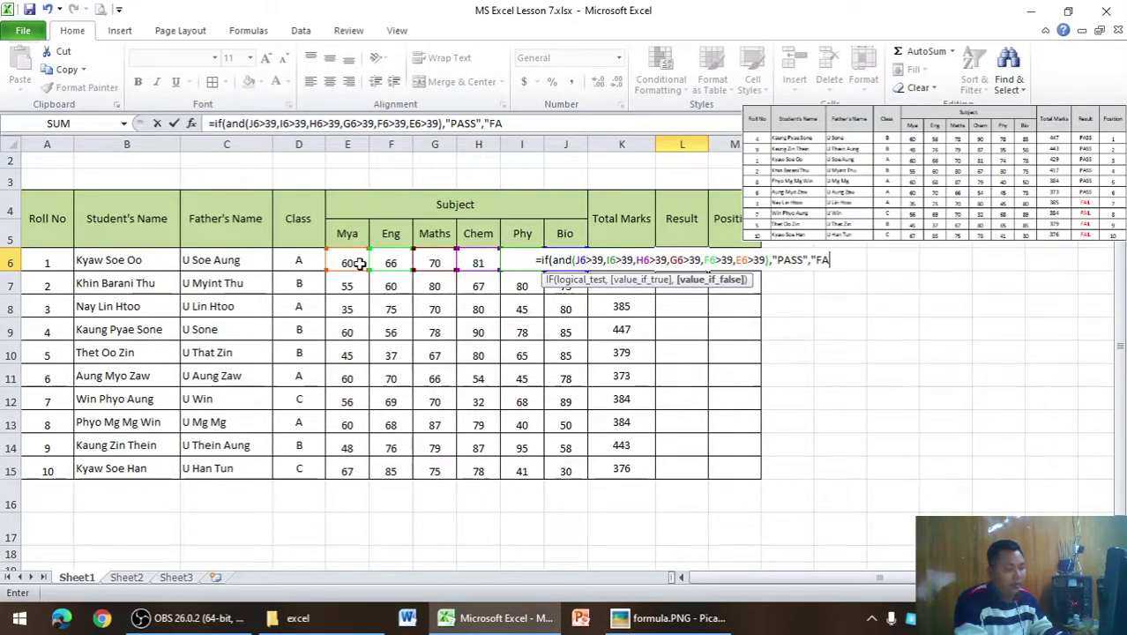
text(IL")
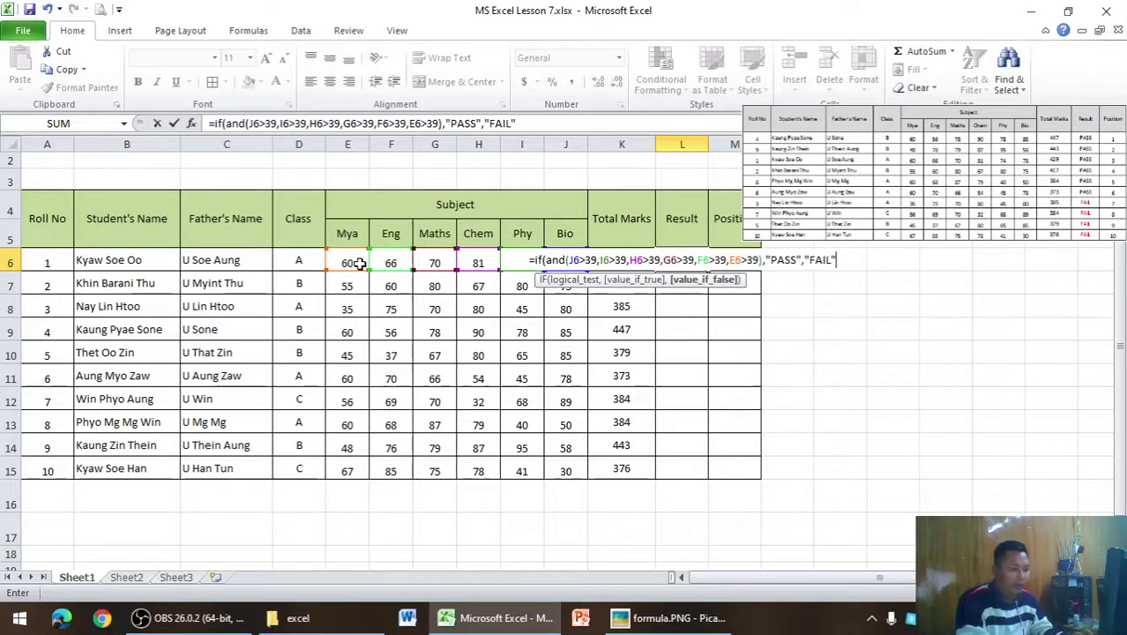
key(alt+Tab)
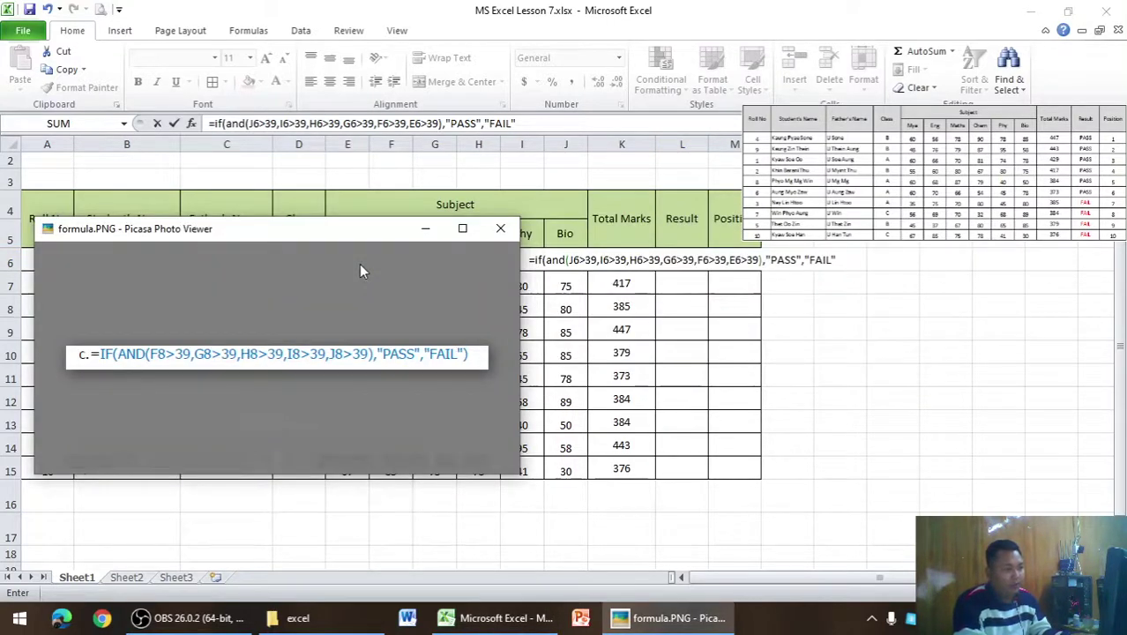
key(alt+Tab)
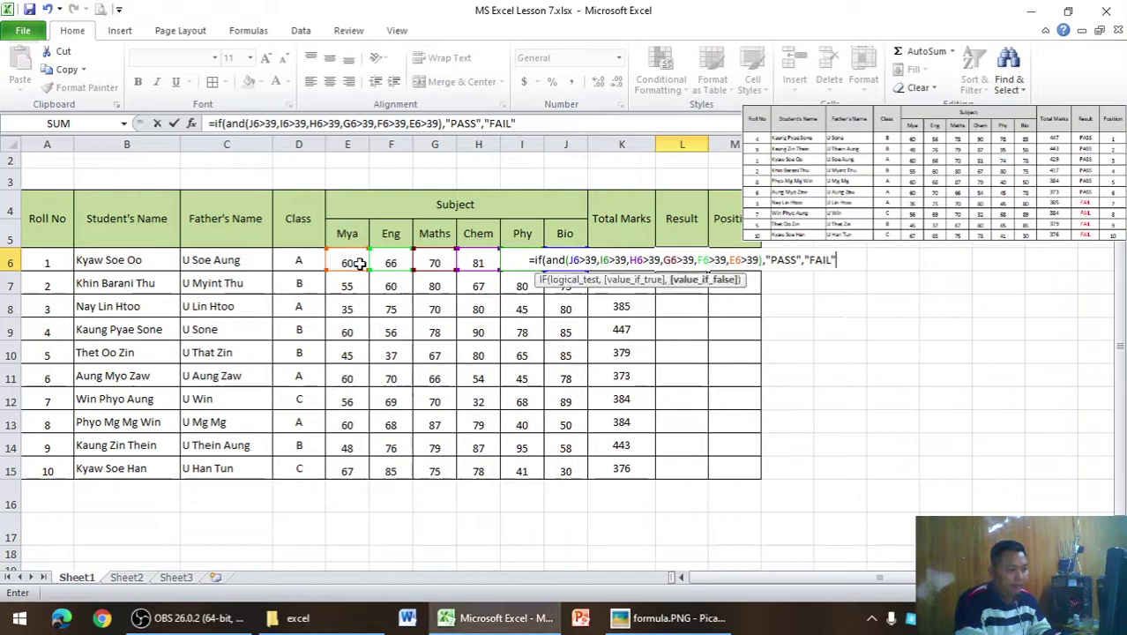
text())
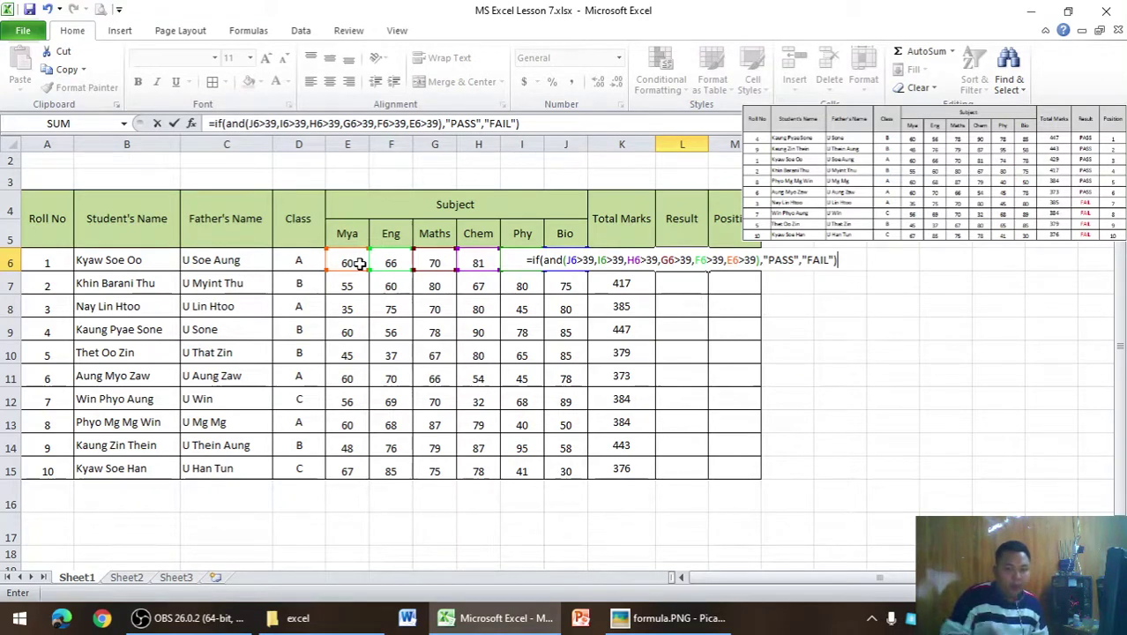
key(Return)
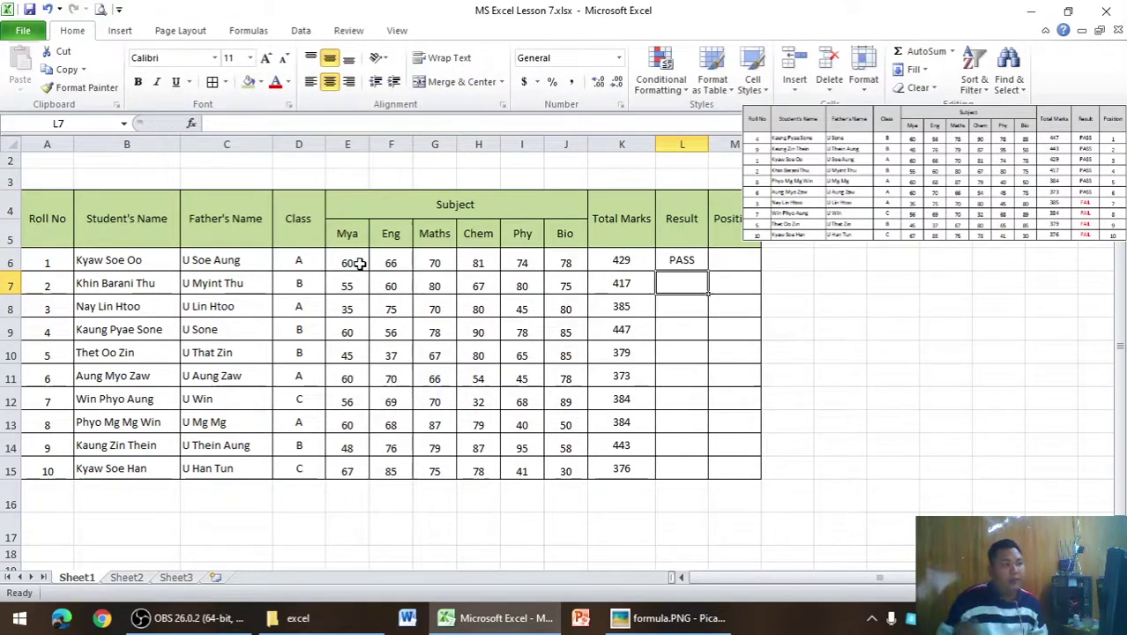
click(691, 260)
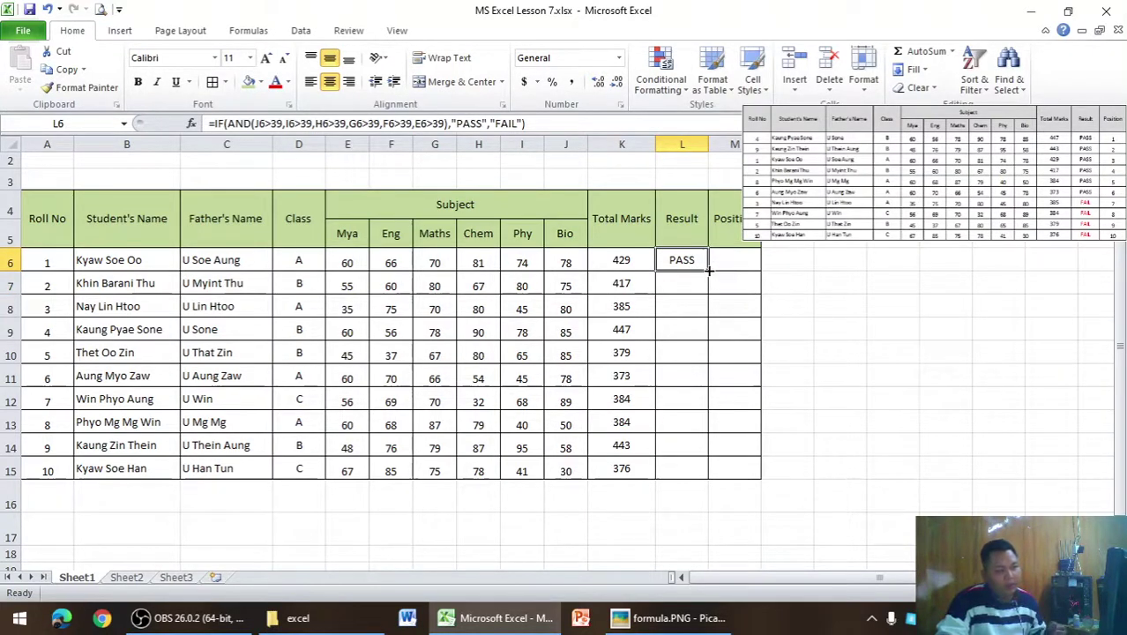
drag(708, 270, 697, 474)
click(682, 308)
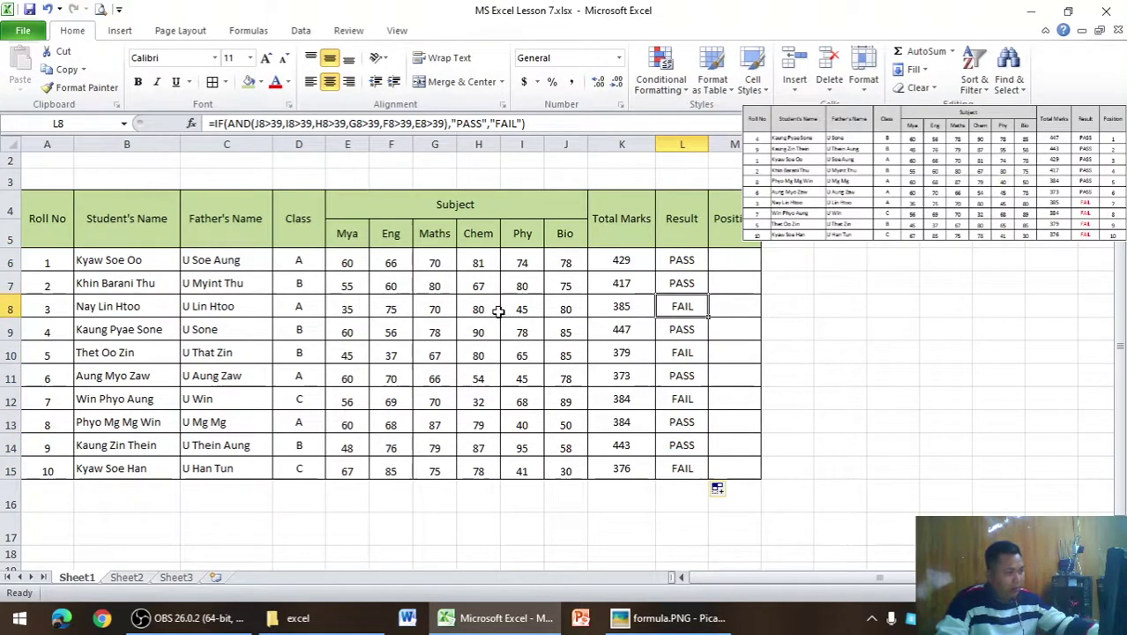
click(360, 310)
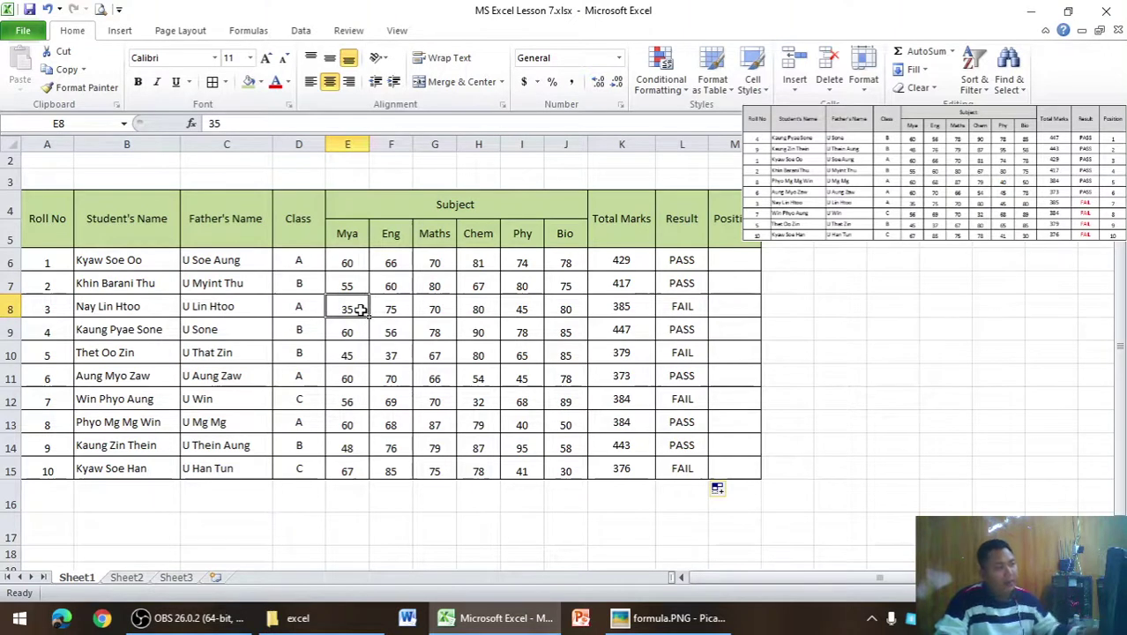
click(672, 350)
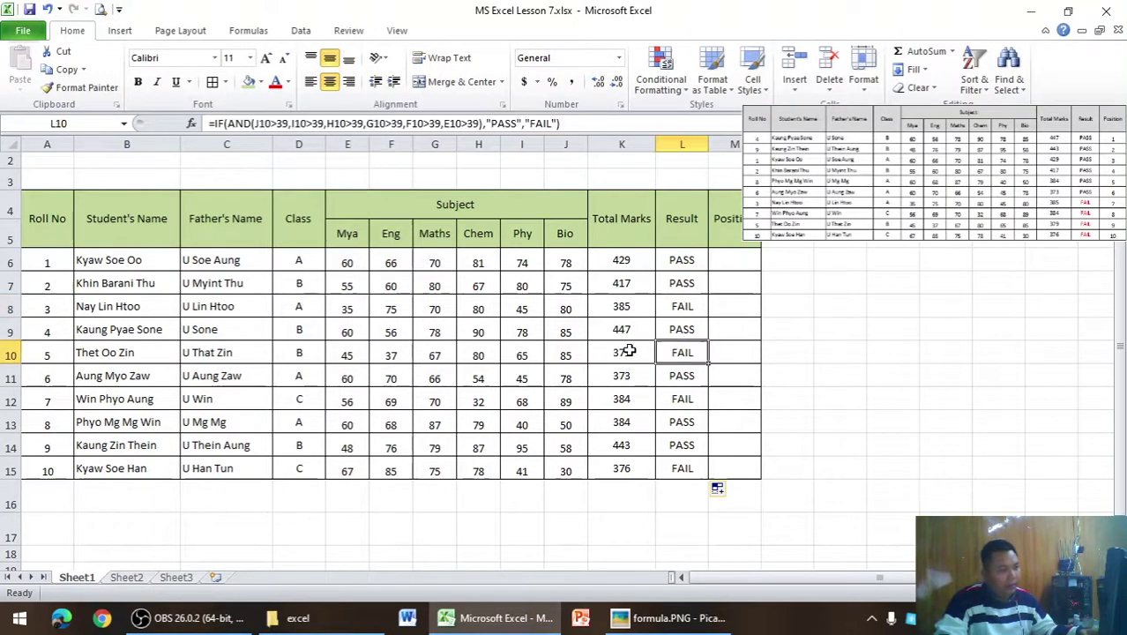
click(390, 358)
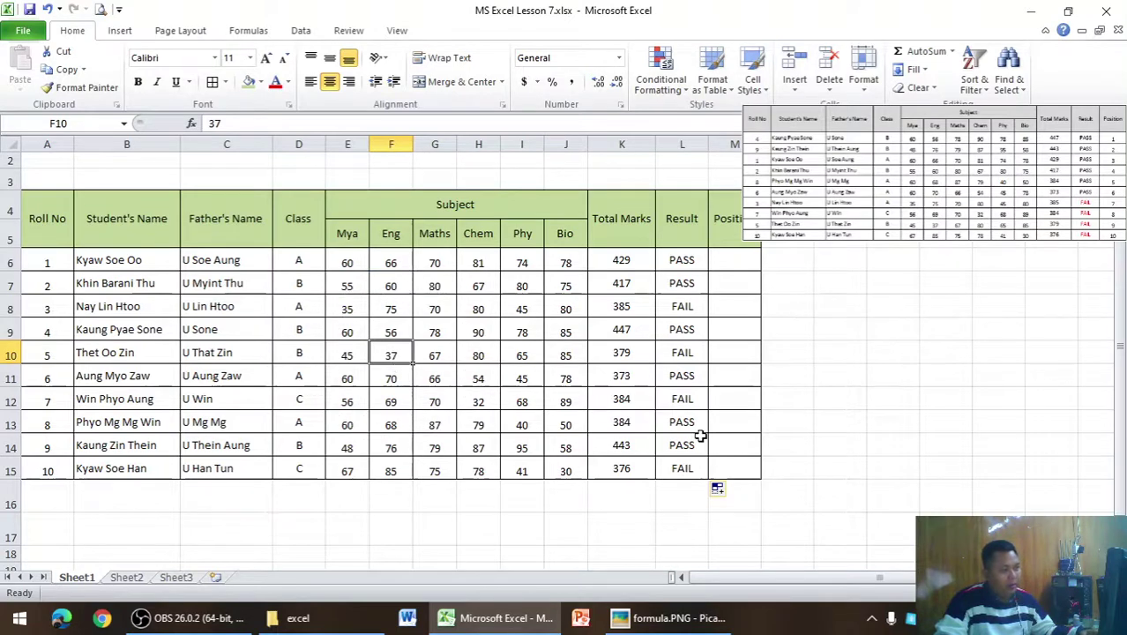
click(682, 406)
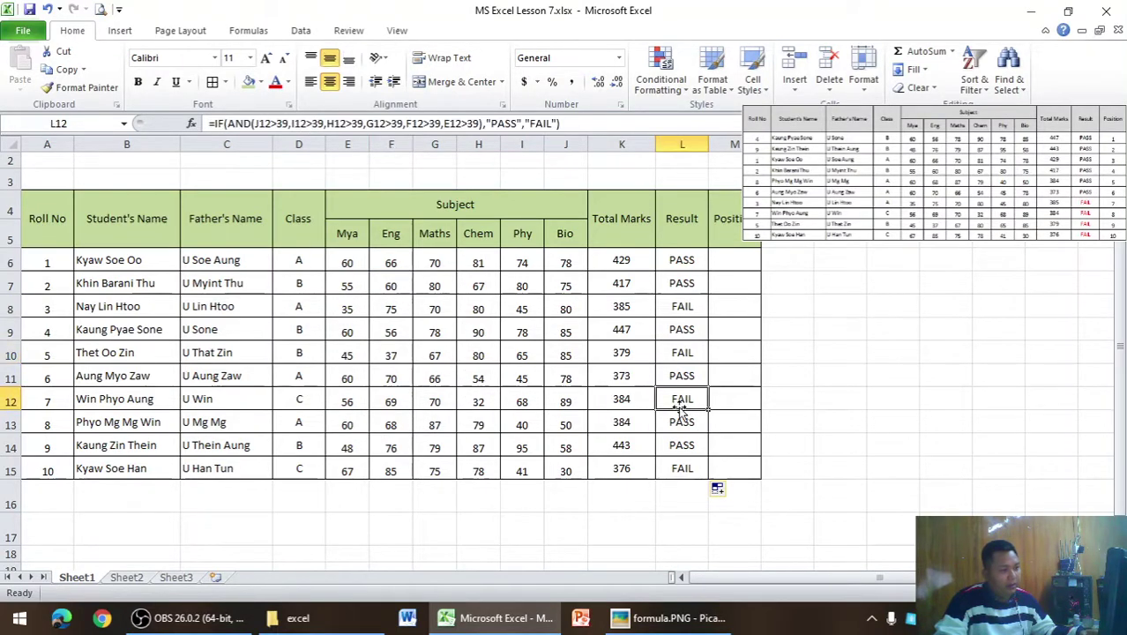
click(483, 403)
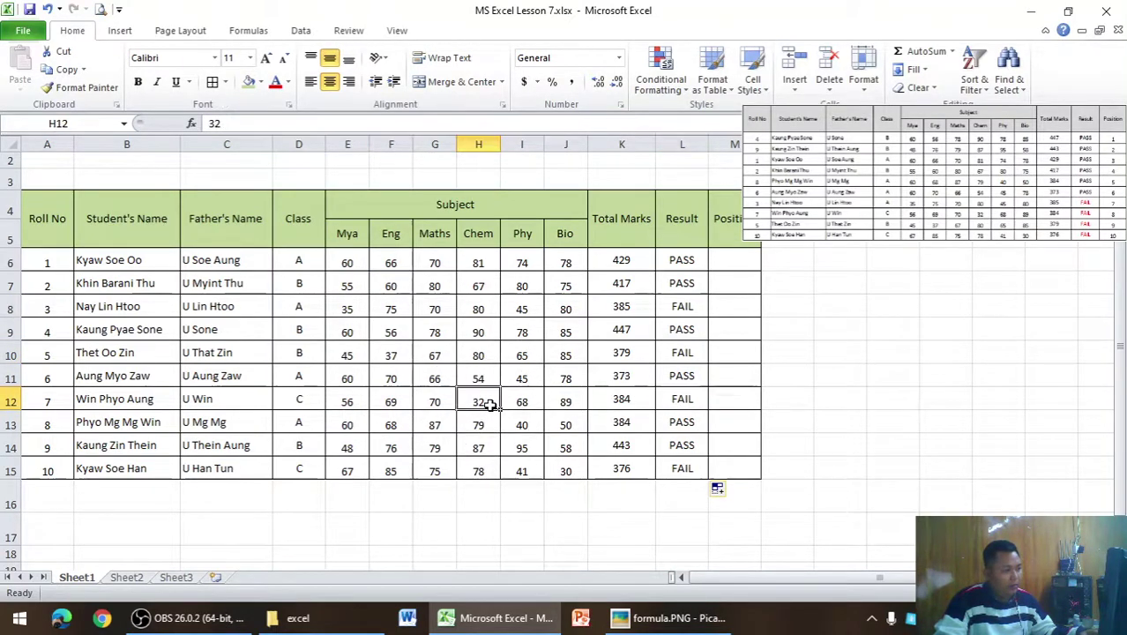
click(684, 465)
click(569, 472)
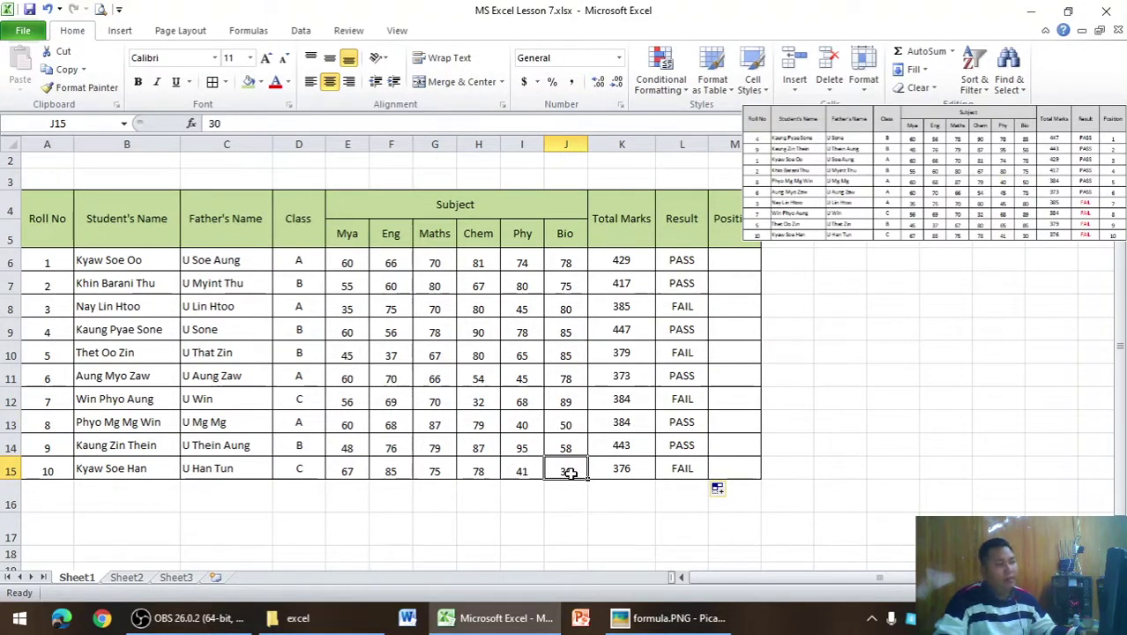
click(926, 351)
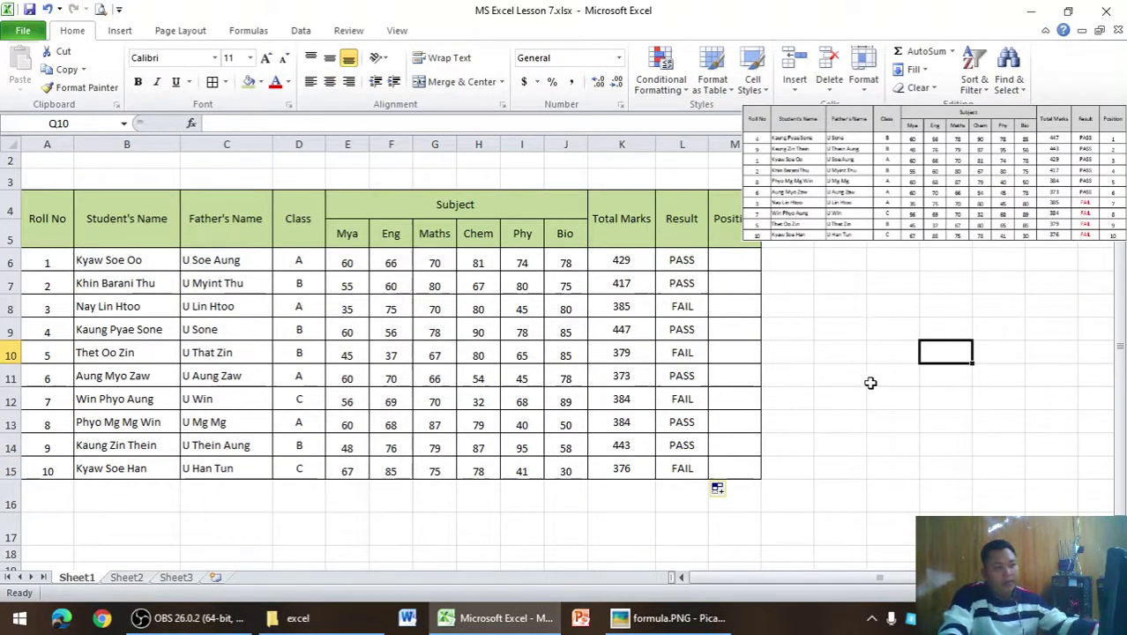
Bring up Picasa Photo Viewer and flip through its saved images.
click(670, 617)
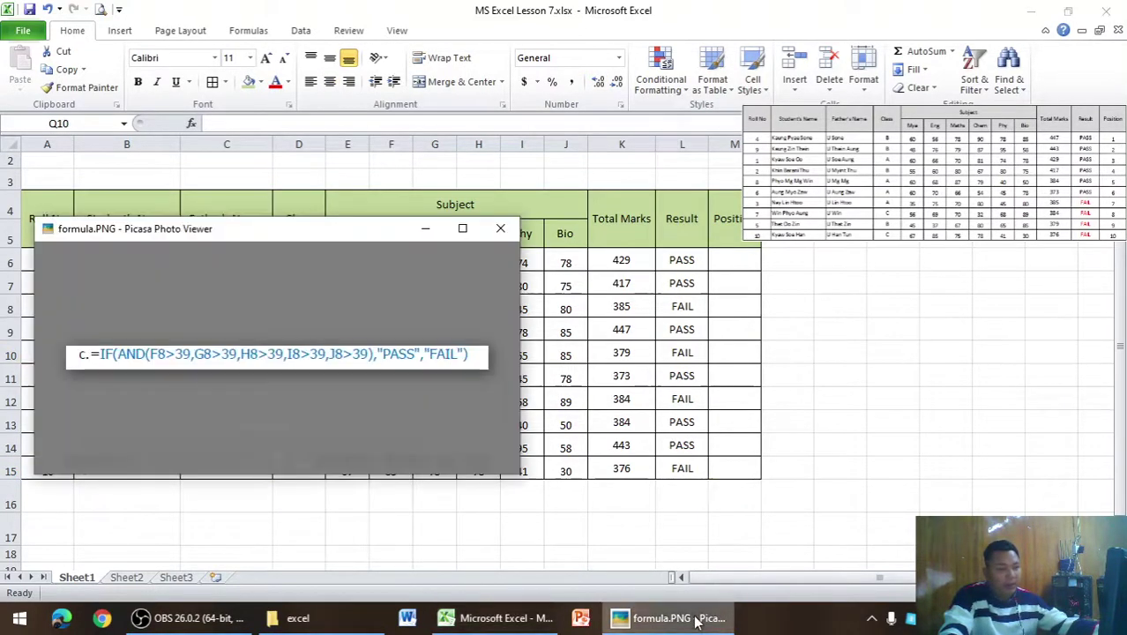
key(Left)
key(Left)
key(Right)
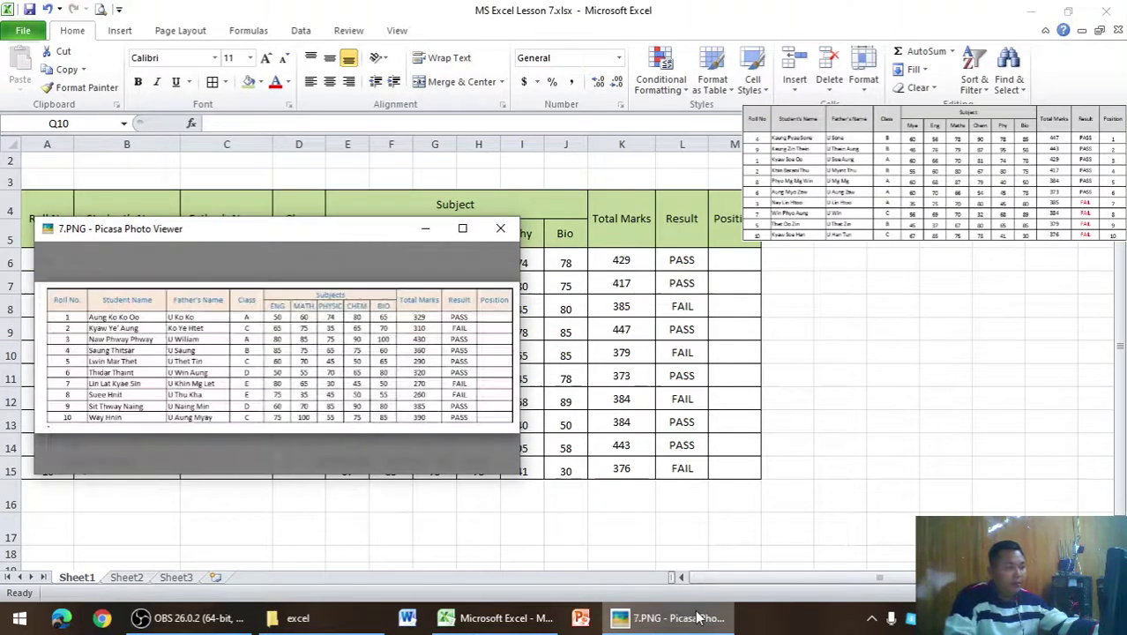
key(Right)
key(Right)
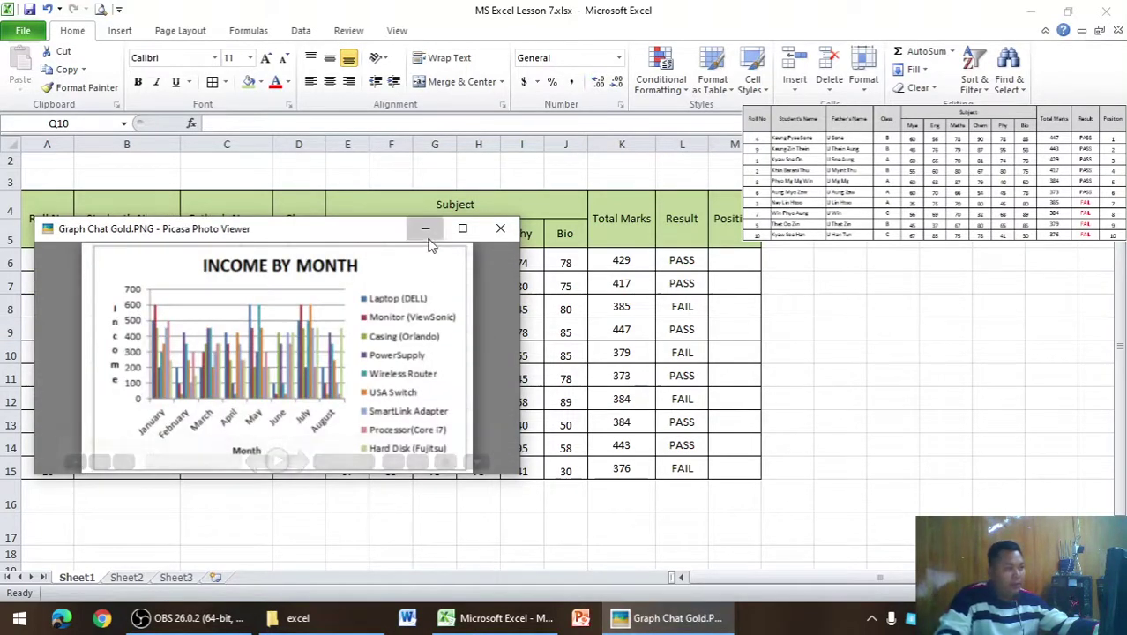
Minimize the image viewer and close it from its taskbar button.
click(426, 230)
click(727, 615)
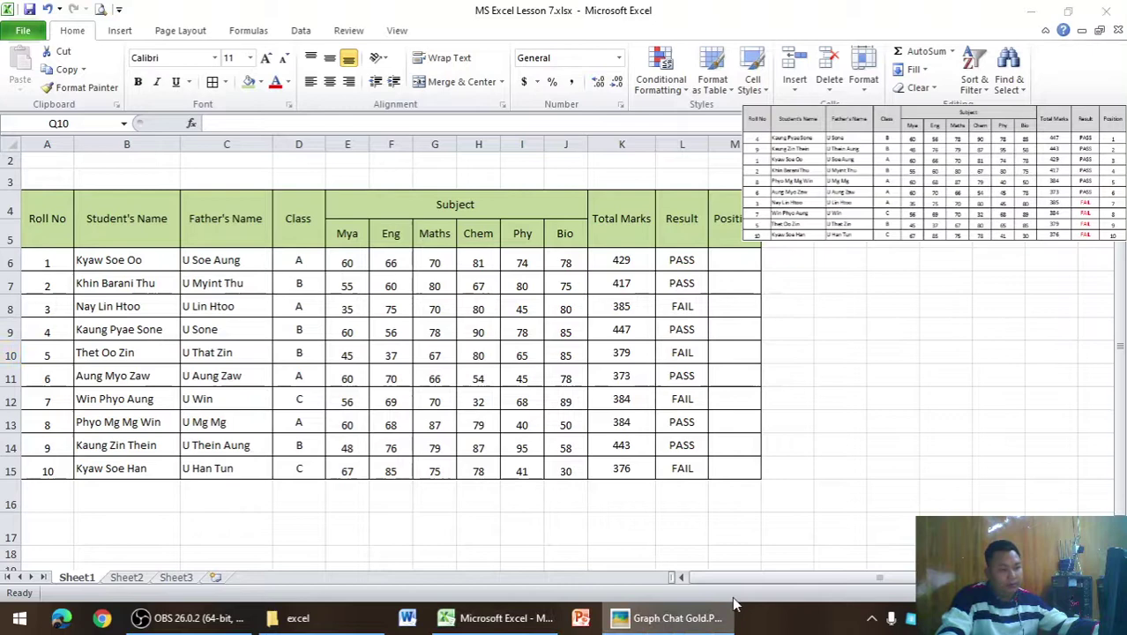
right_click(703, 615)
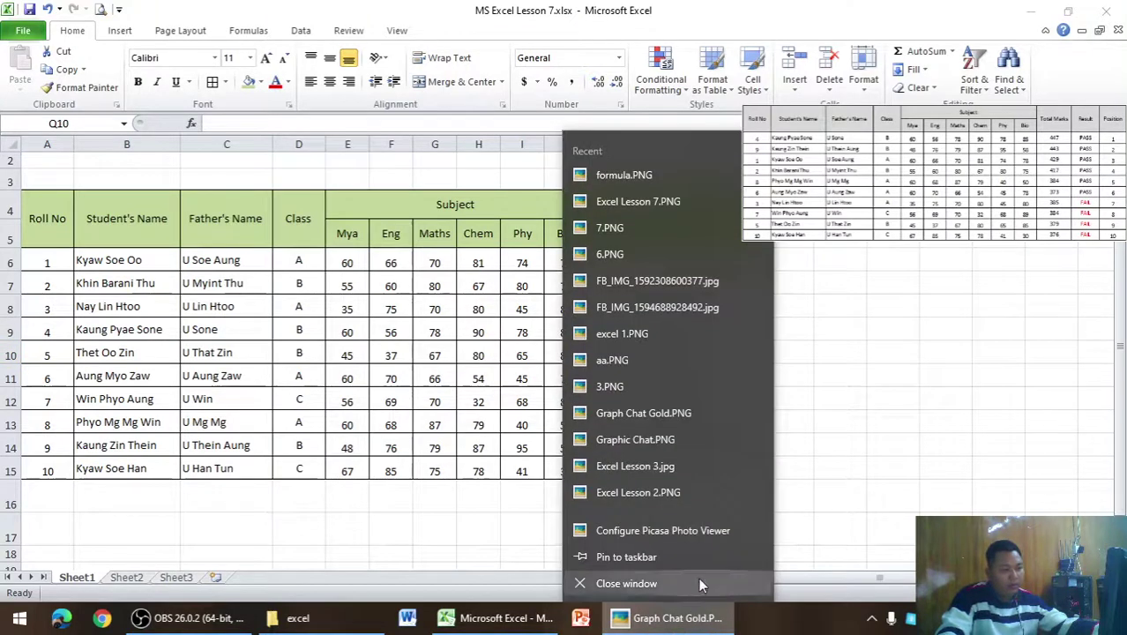
click(698, 577)
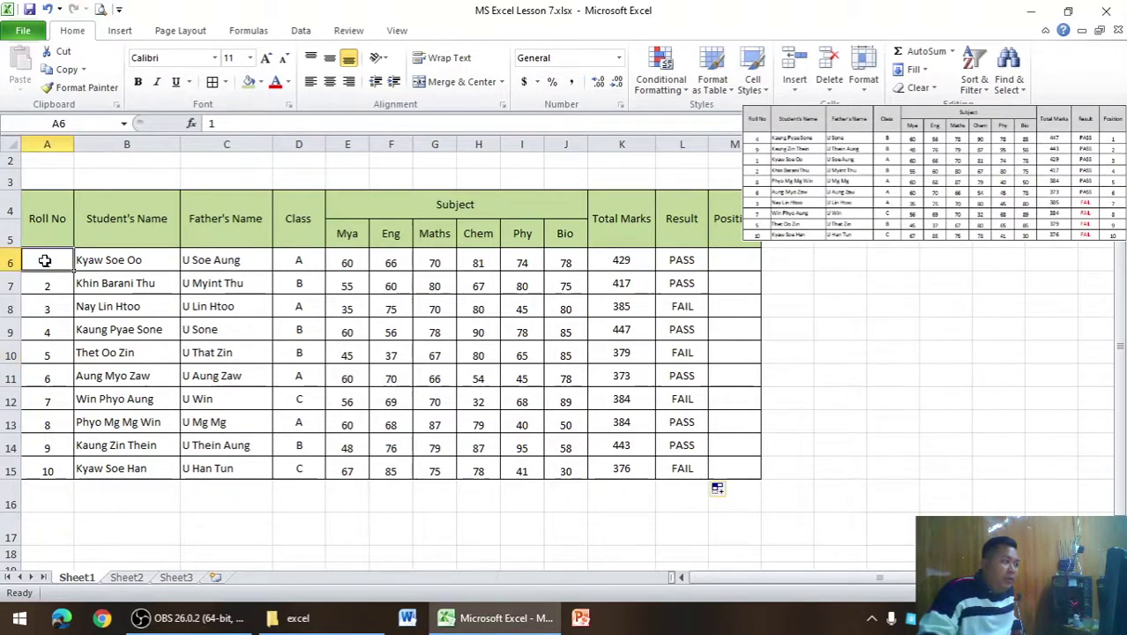
Sort rows A6:K15 by column K (Total Marks), largest to smallest.
mouse_move(46, 258)
mouse_down()
mouse_move(369, 399)
mouse_move(613, 467)
mouse_up()
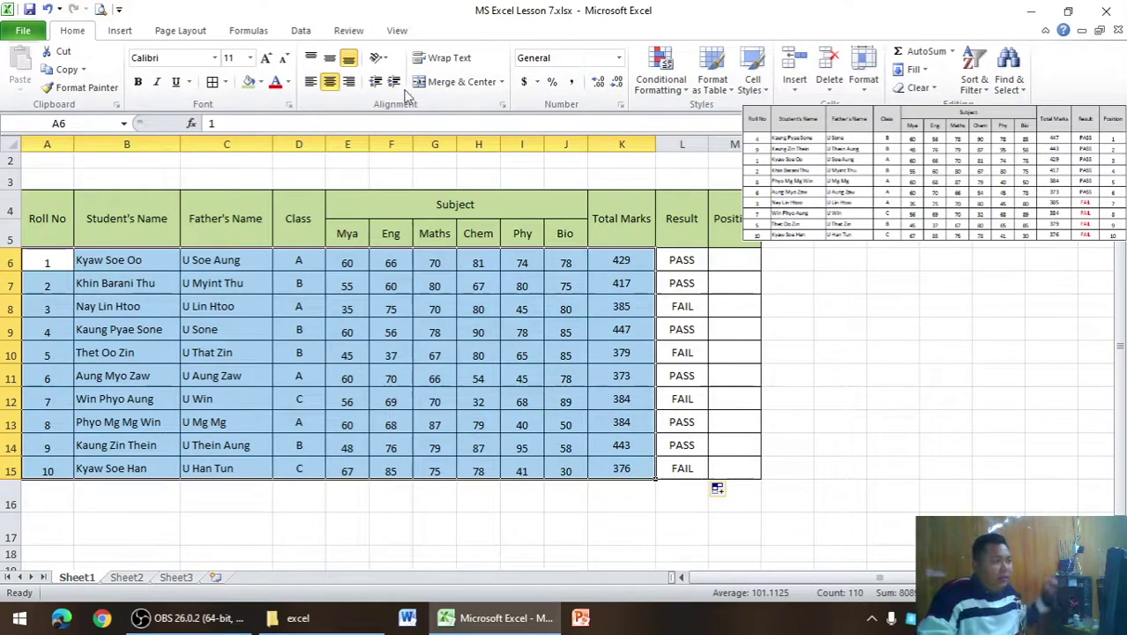
click(298, 32)
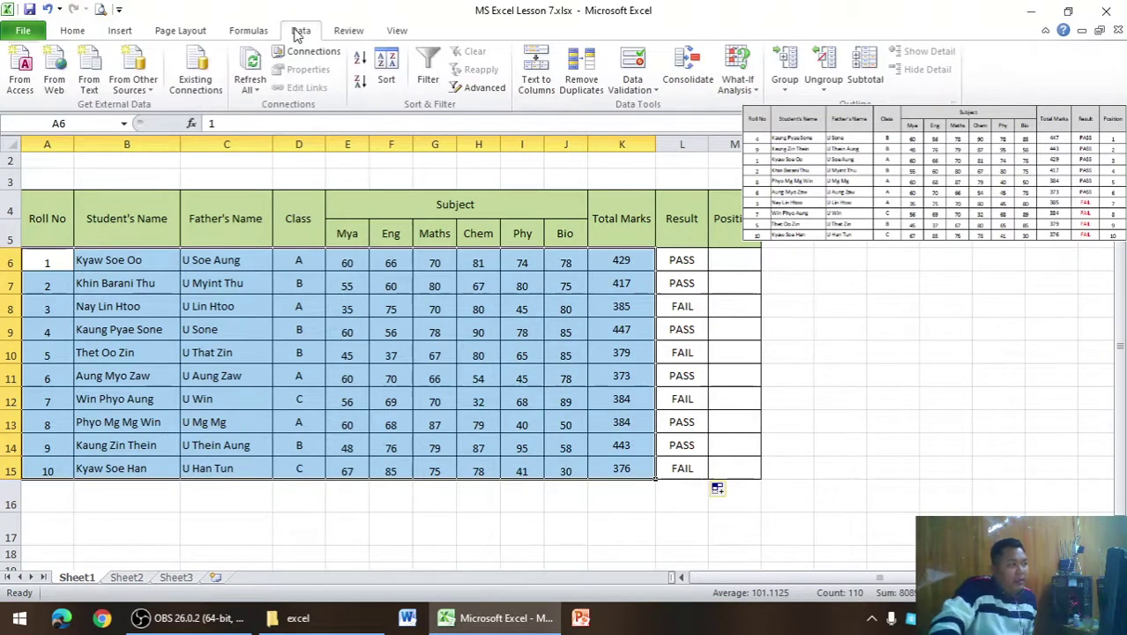
click(386, 69)
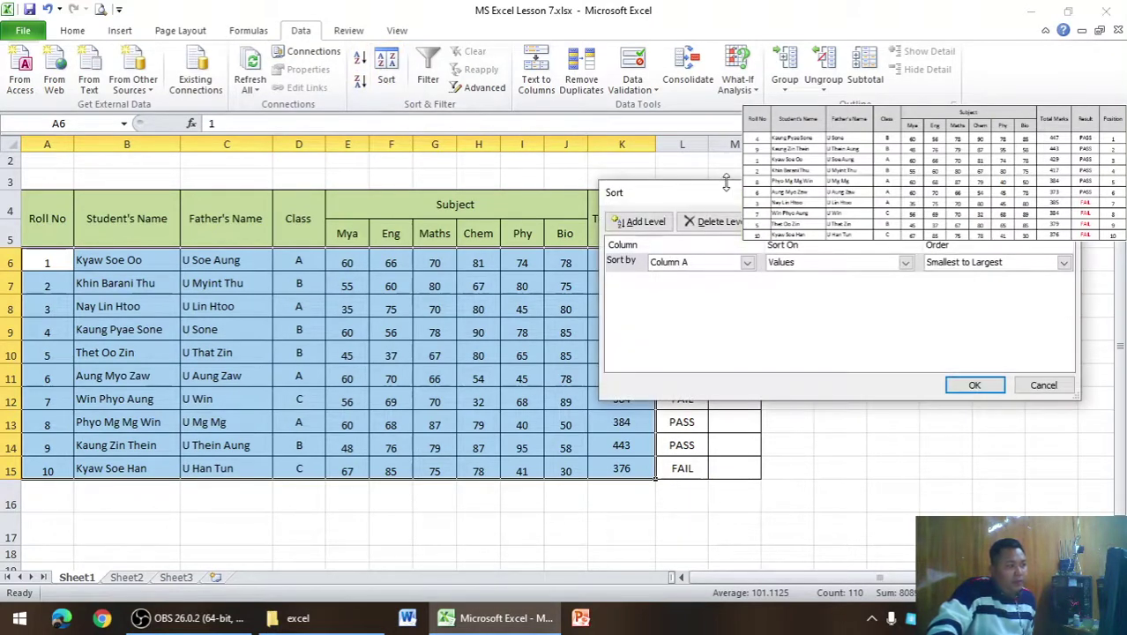
mouse_move(767, 198)
mouse_down()
mouse_move(194, 267)
mouse_move(196, 279)
mouse_up()
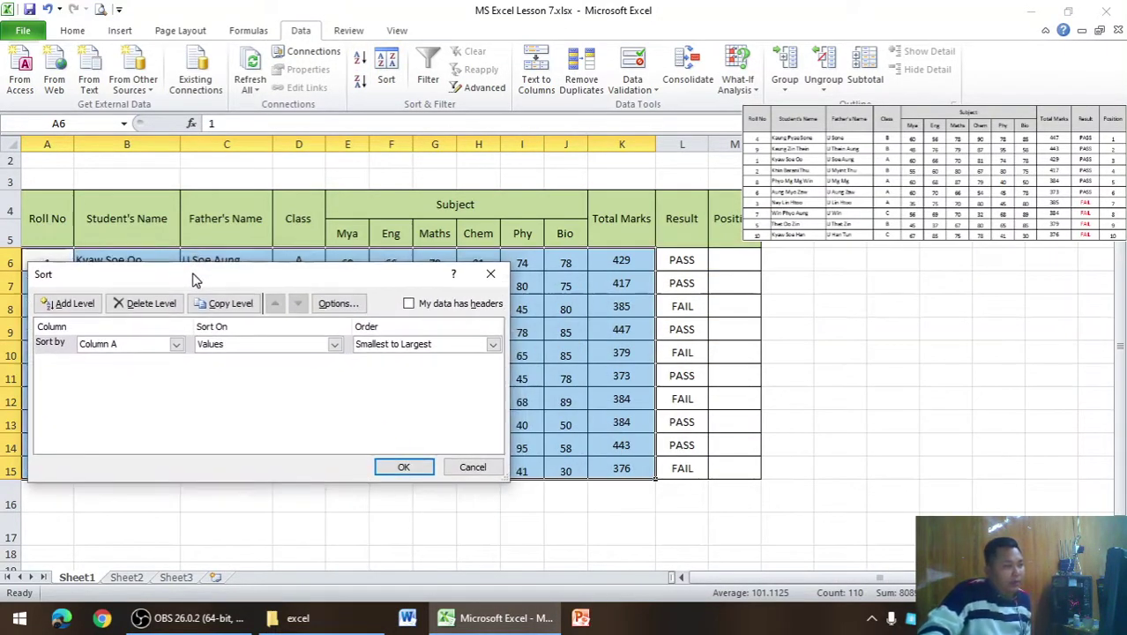
click(175, 345)
click(137, 472)
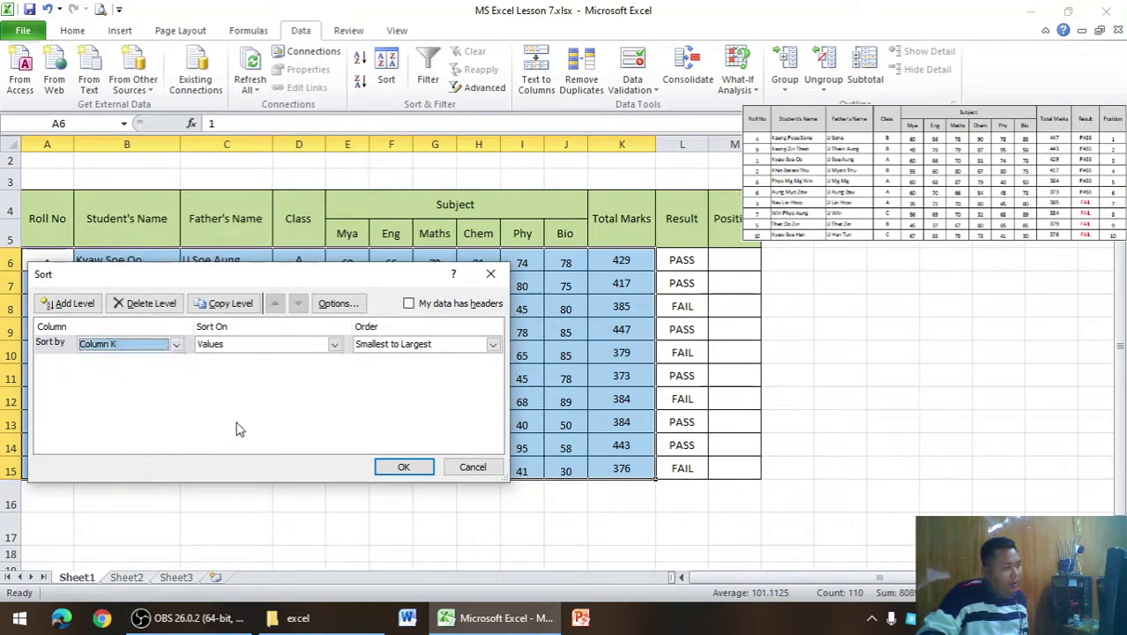
click(493, 345)
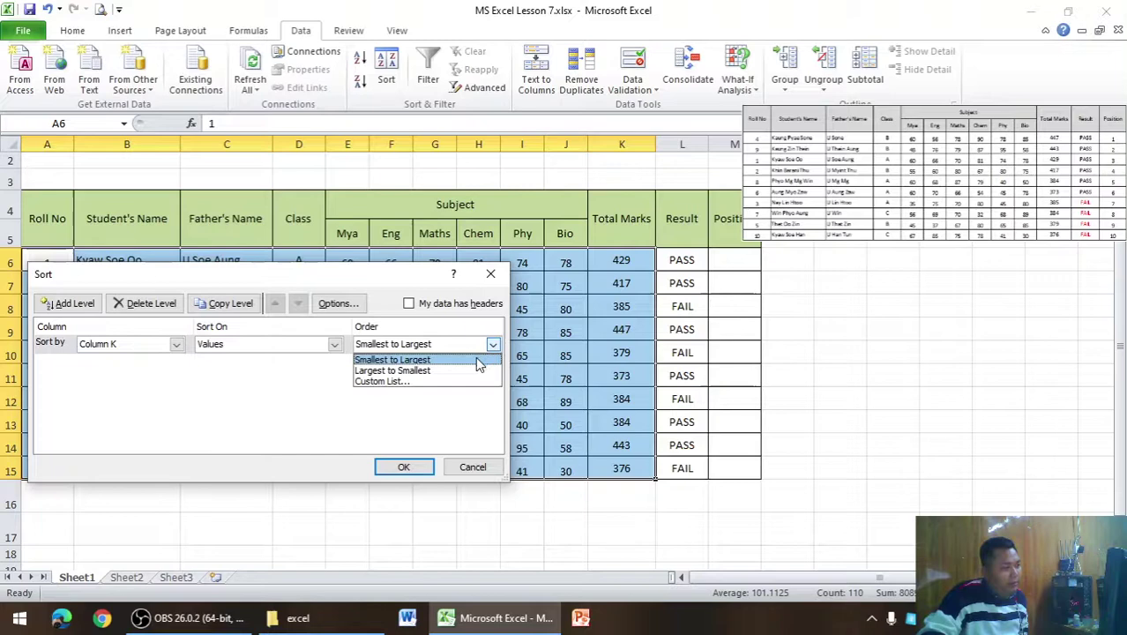
click(456, 371)
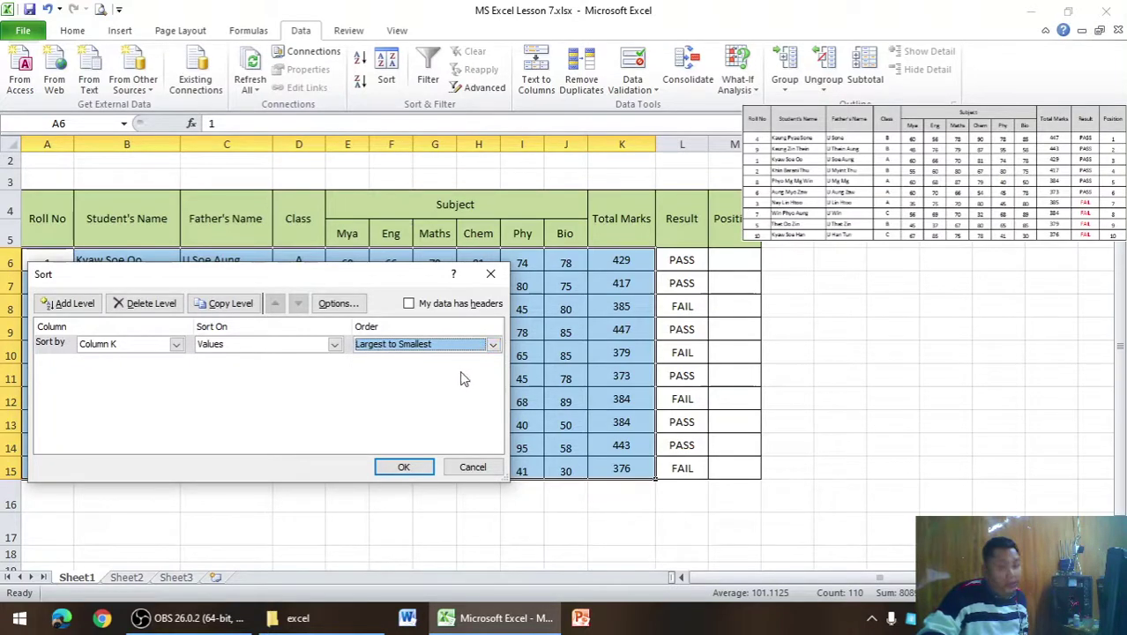
click(408, 467)
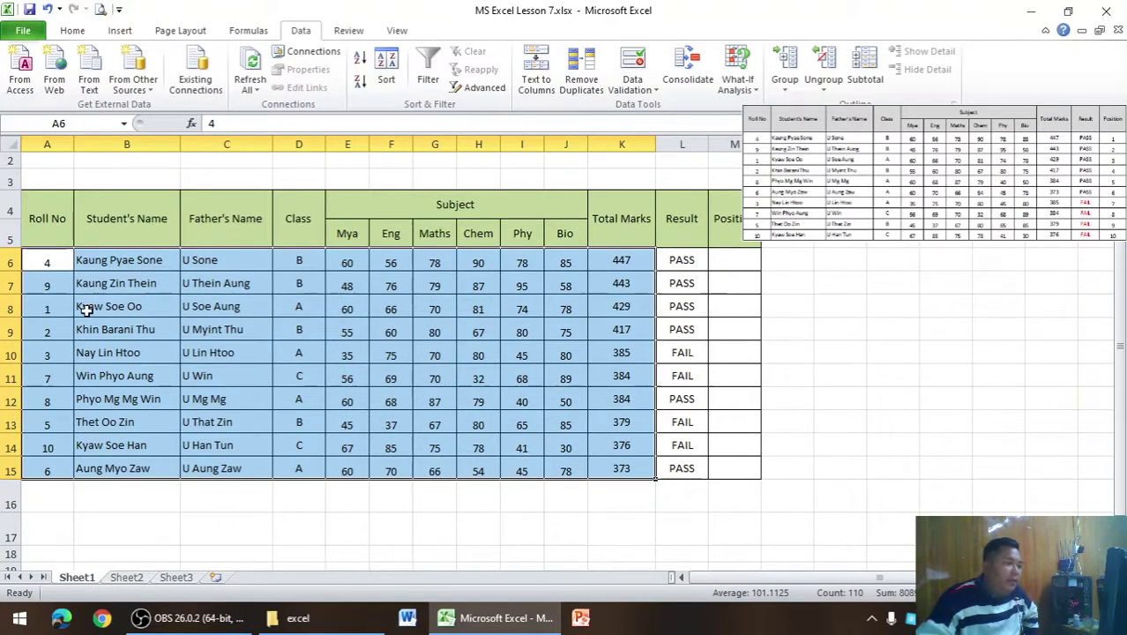
Sort student rows A6:L15 by Result (column L), Z to A, so PASS comes first.
click(64, 259)
mouse_move(65, 259)
mouse_down()
mouse_move(688, 486)
mouse_move(687, 468)
mouse_up()
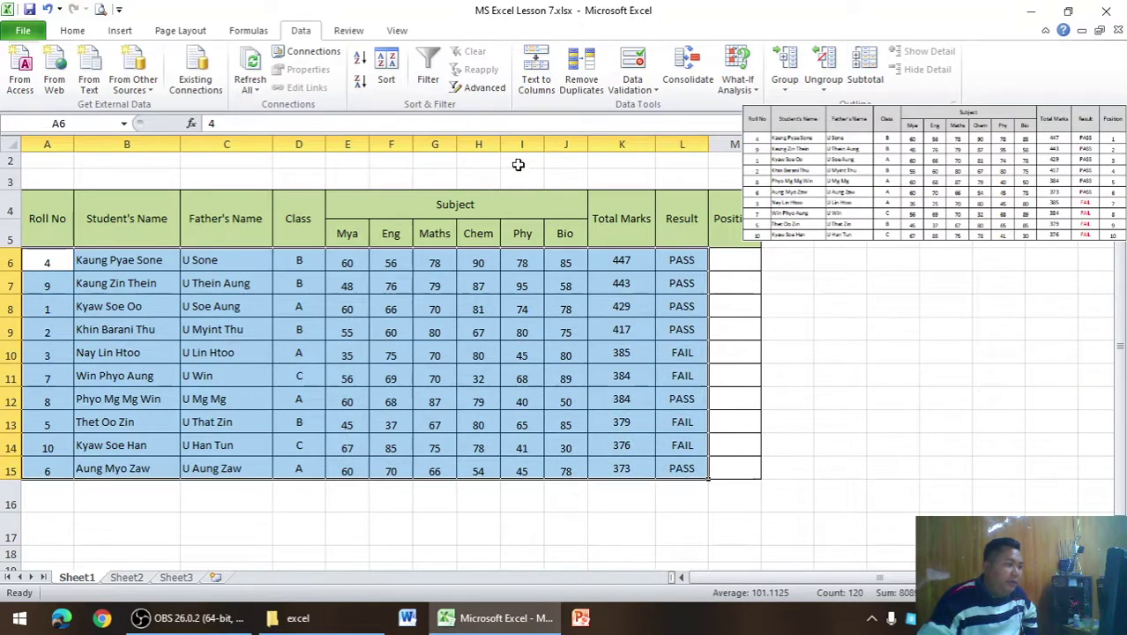
click(386, 71)
click(176, 344)
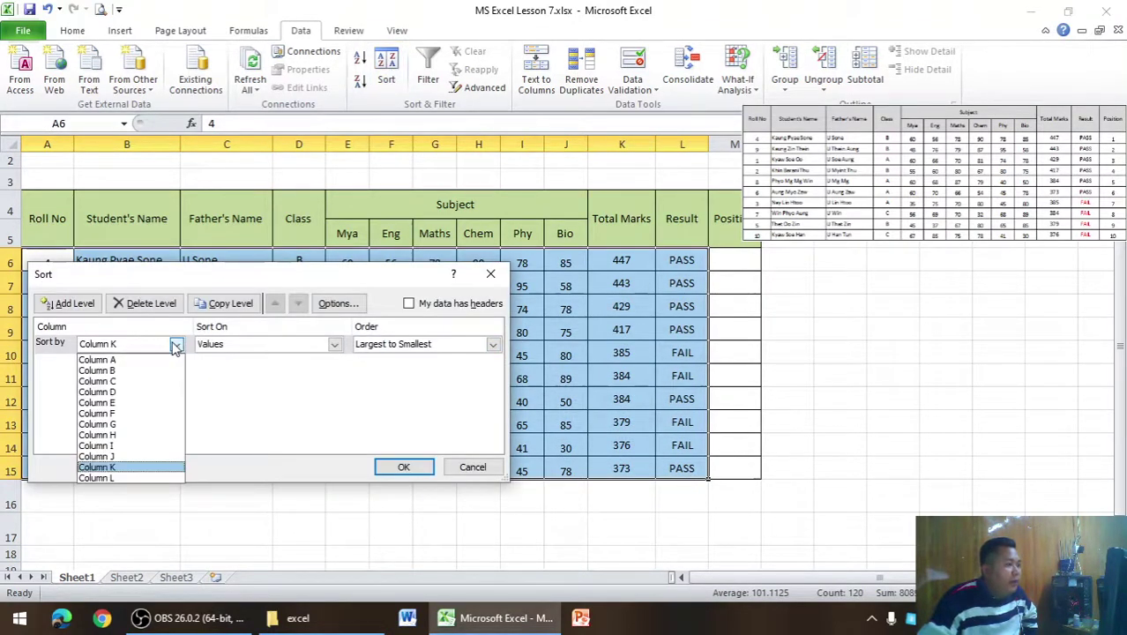
click(134, 477)
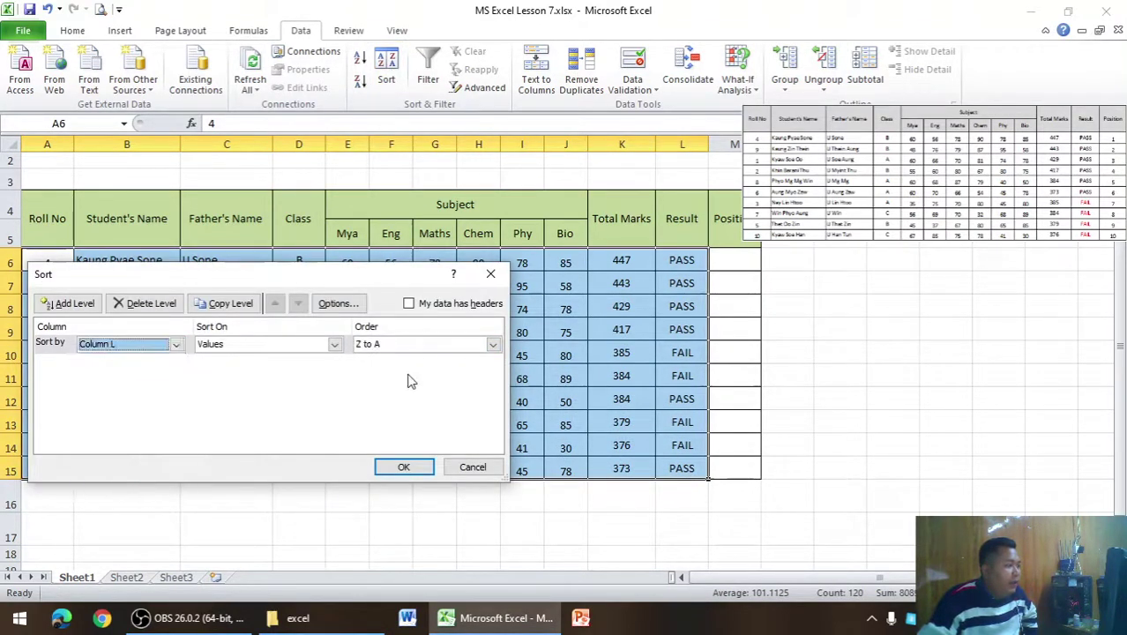
click(404, 467)
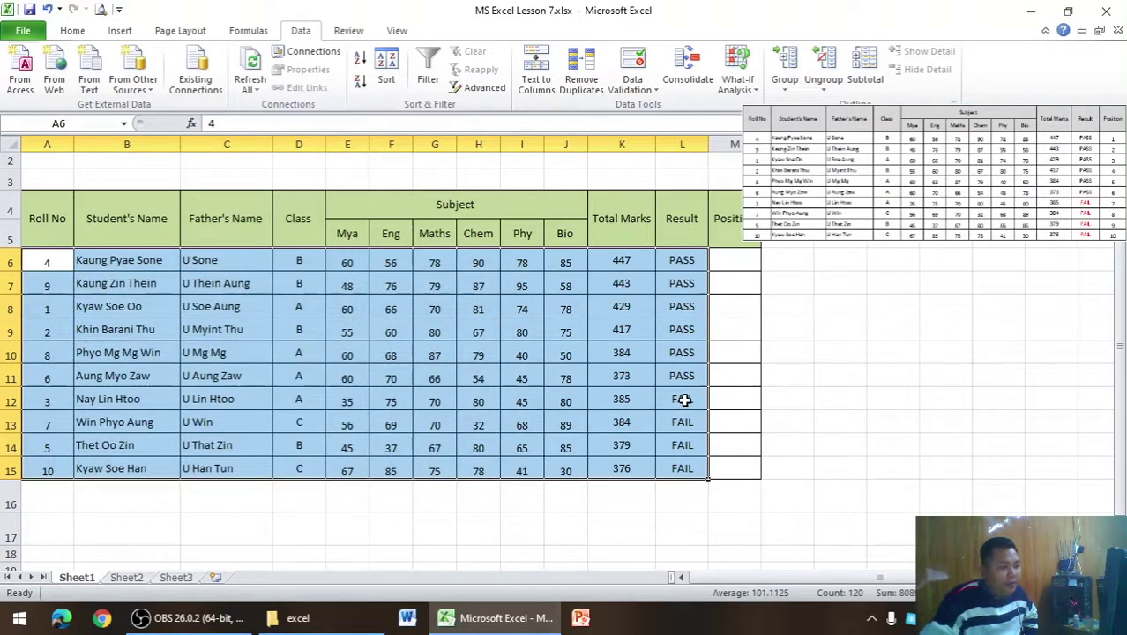
Colour the four FAIL results in L12:L15 red.
drag(684, 399, 682, 469)
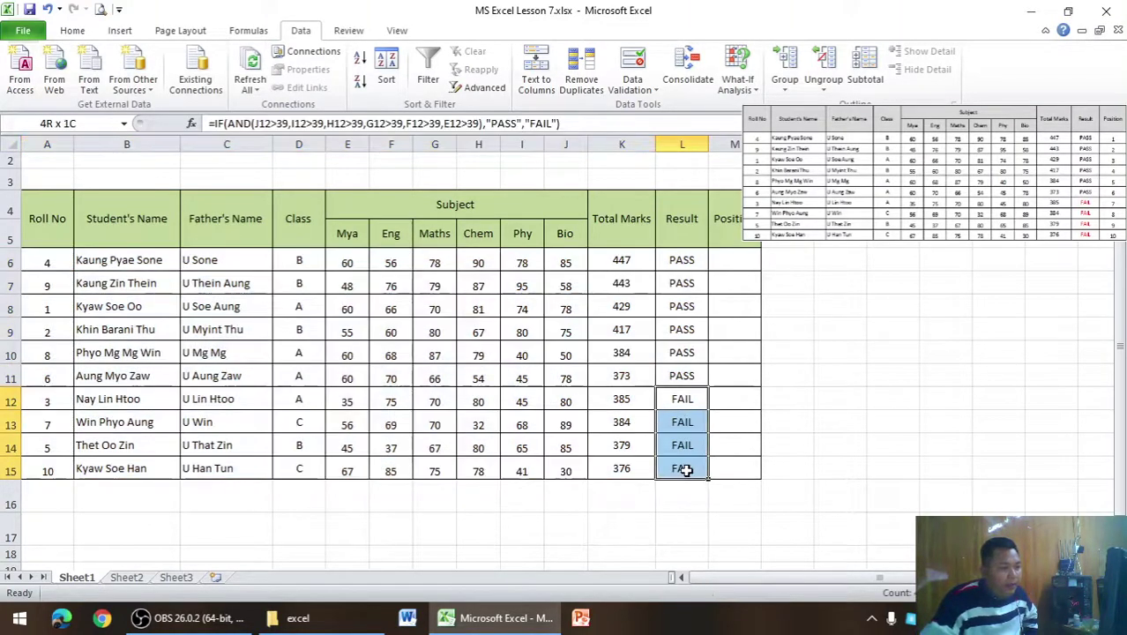
click(74, 31)
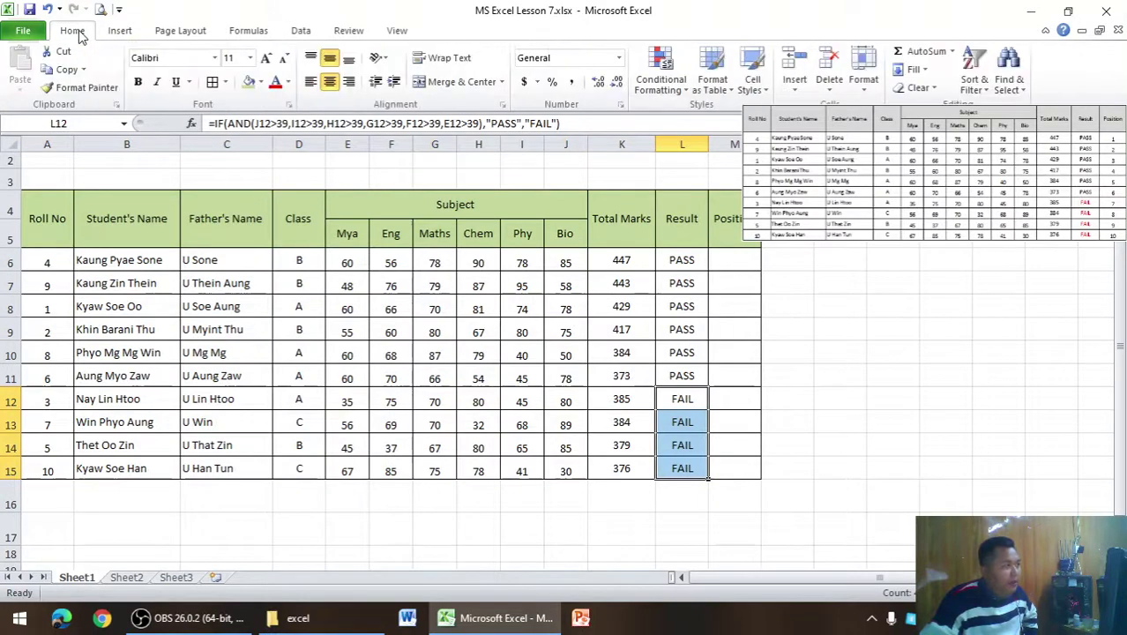
click(275, 82)
drag(812, 259, 850, 260)
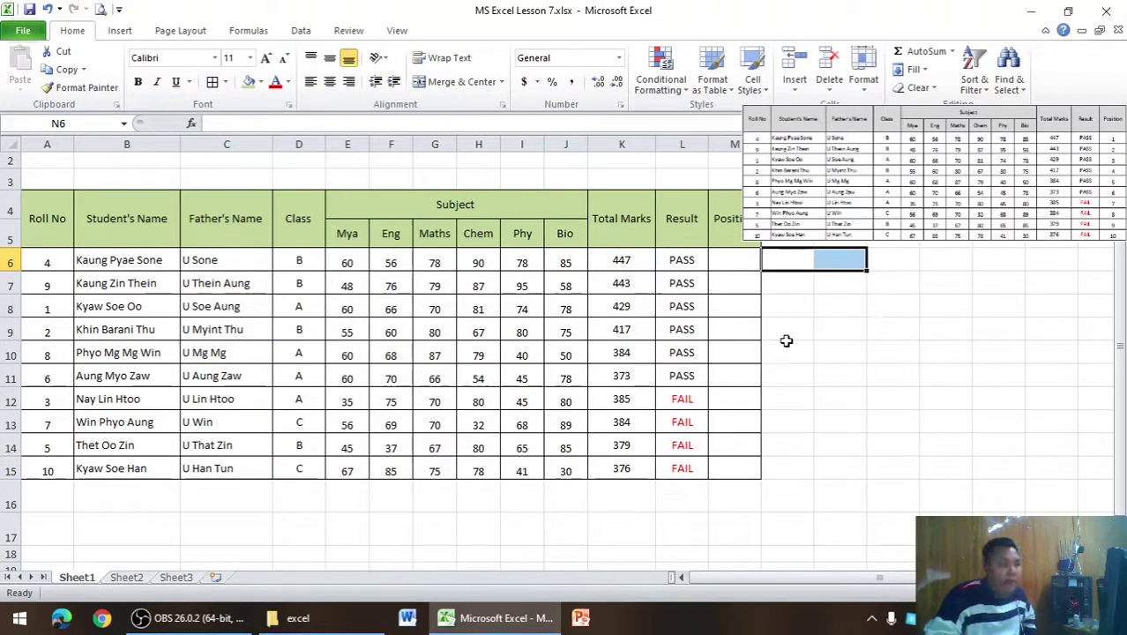
Enter 1, 2, 3 in M6:M8 and fill the Position series down to 10 in M15.
click(745, 261)
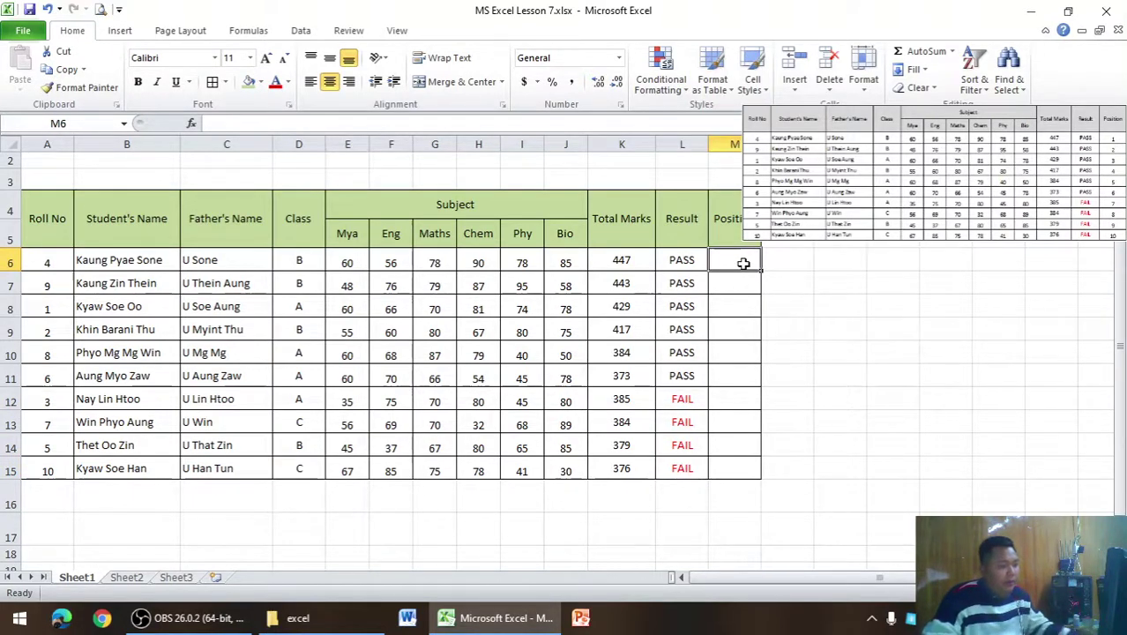
text(1)
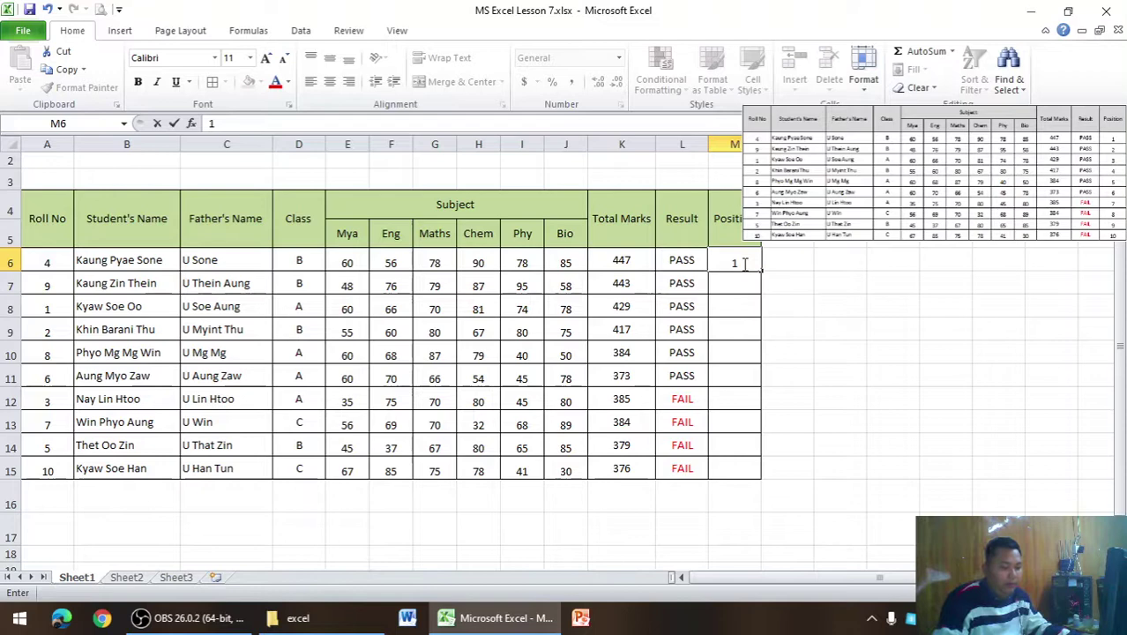
key(Return)
text(2)
key(Return)
text(3)
key(Return)
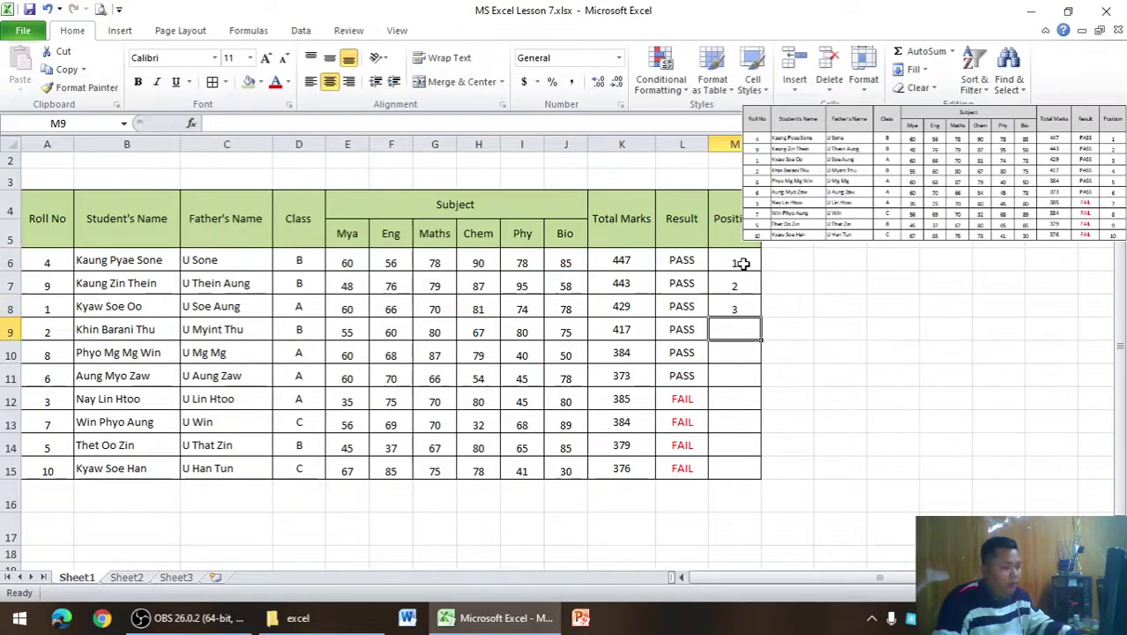
drag(743, 262, 742, 308)
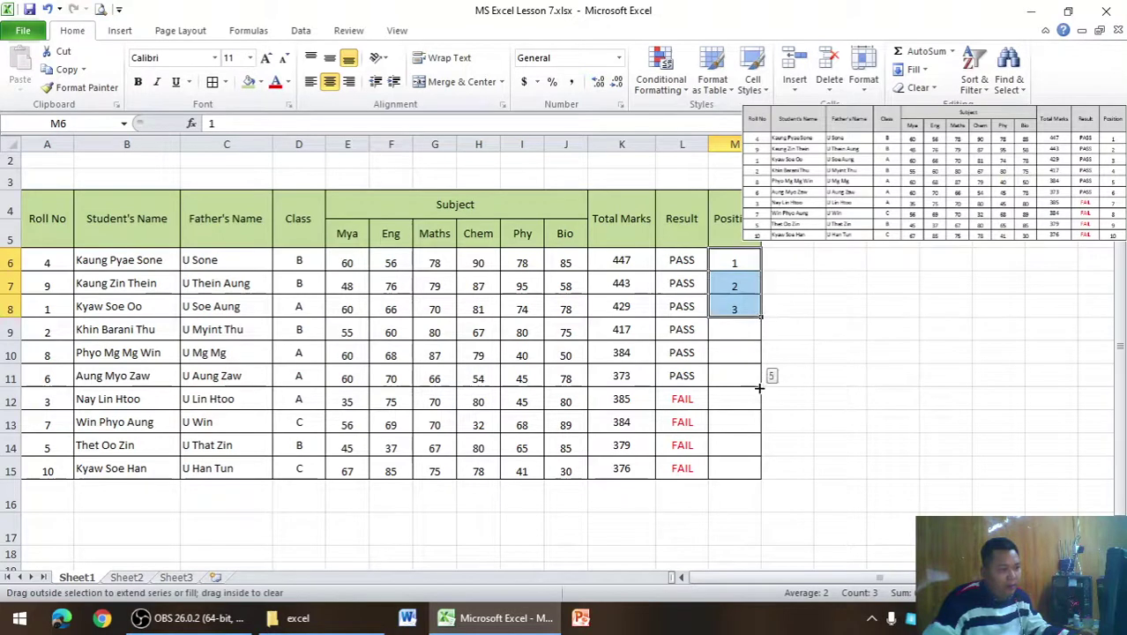
drag(760, 318, 754, 476)
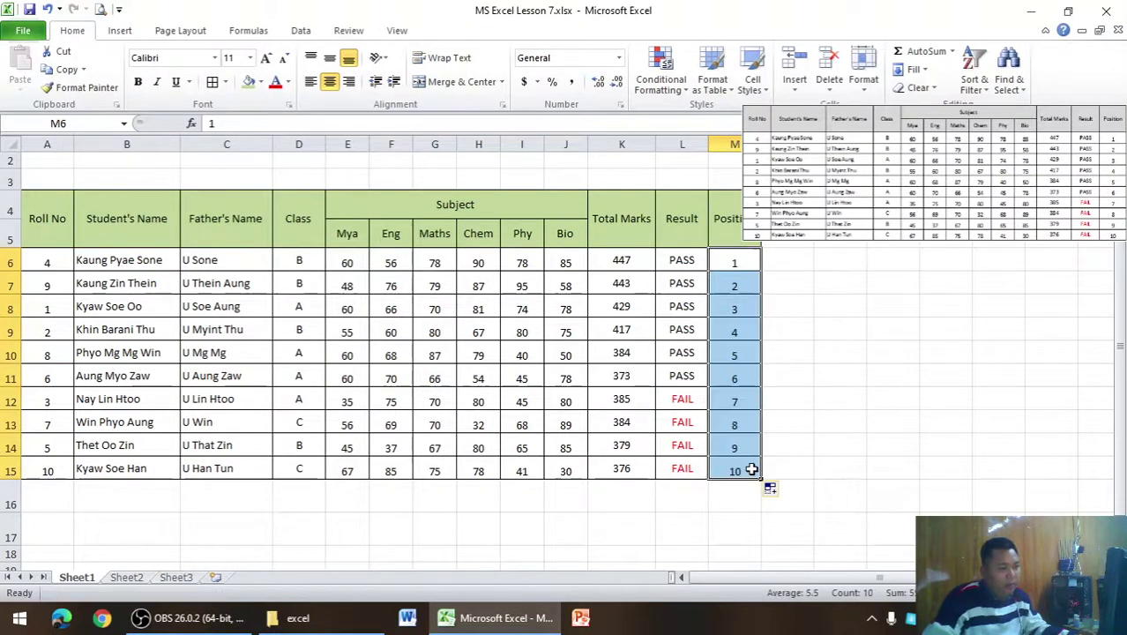
click(823, 373)
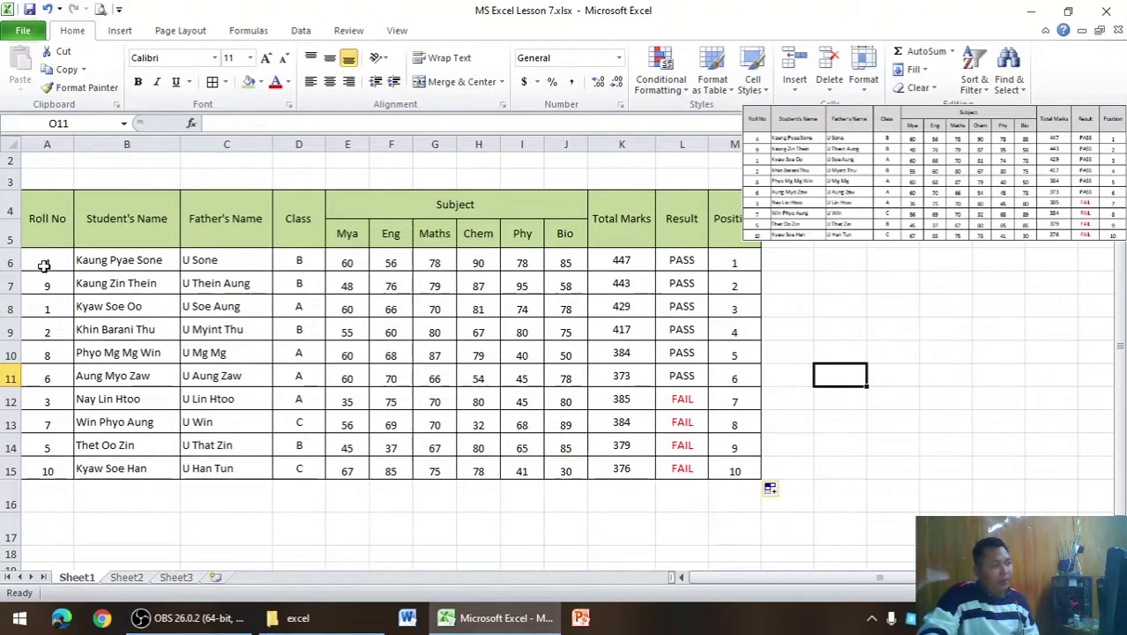
drag(43, 265, 624, 347)
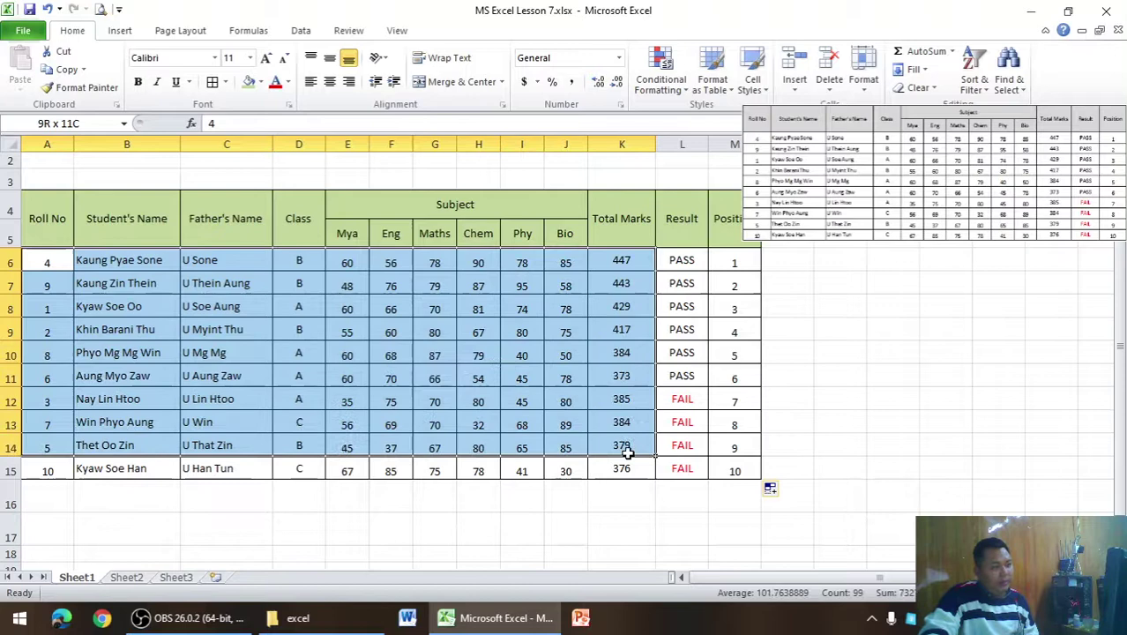
drag(625, 452, 624, 467)
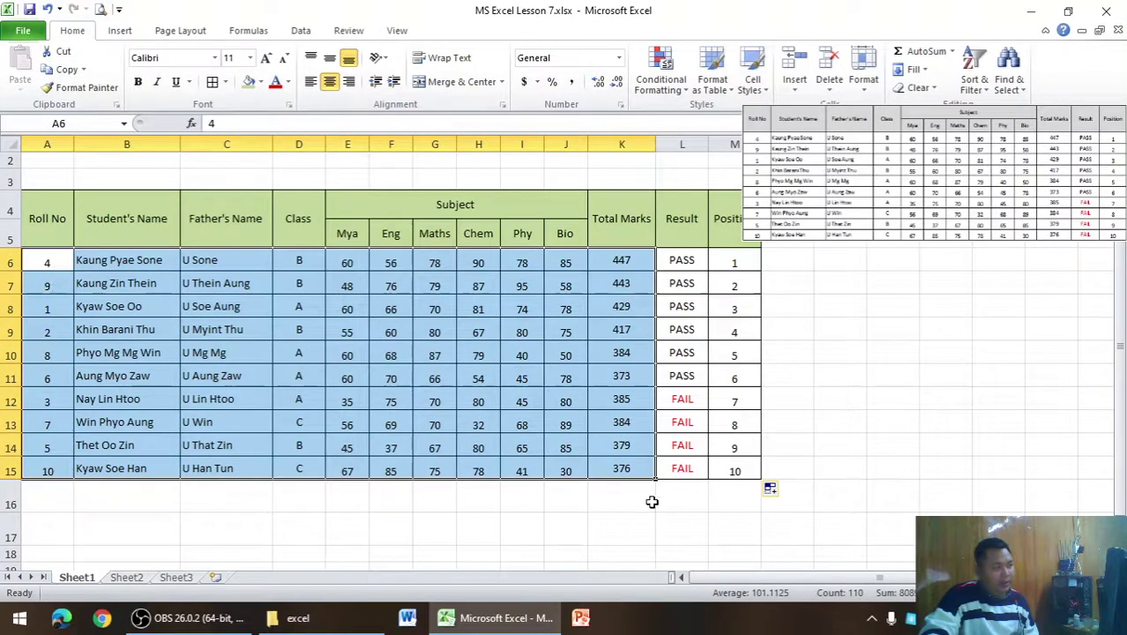
click(301, 31)
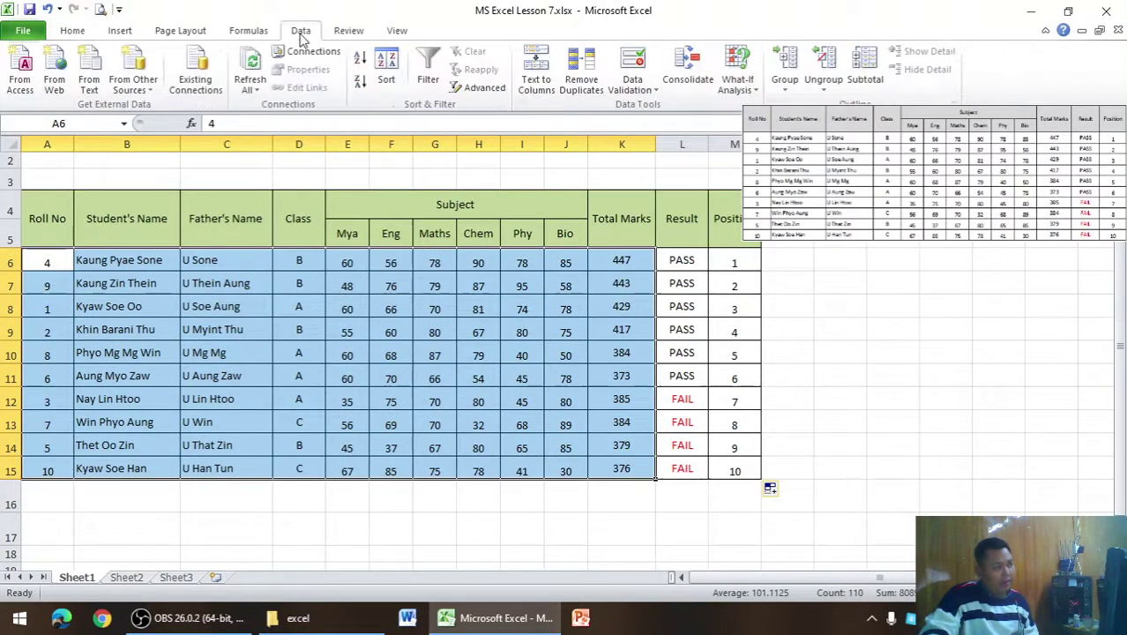
click(386, 70)
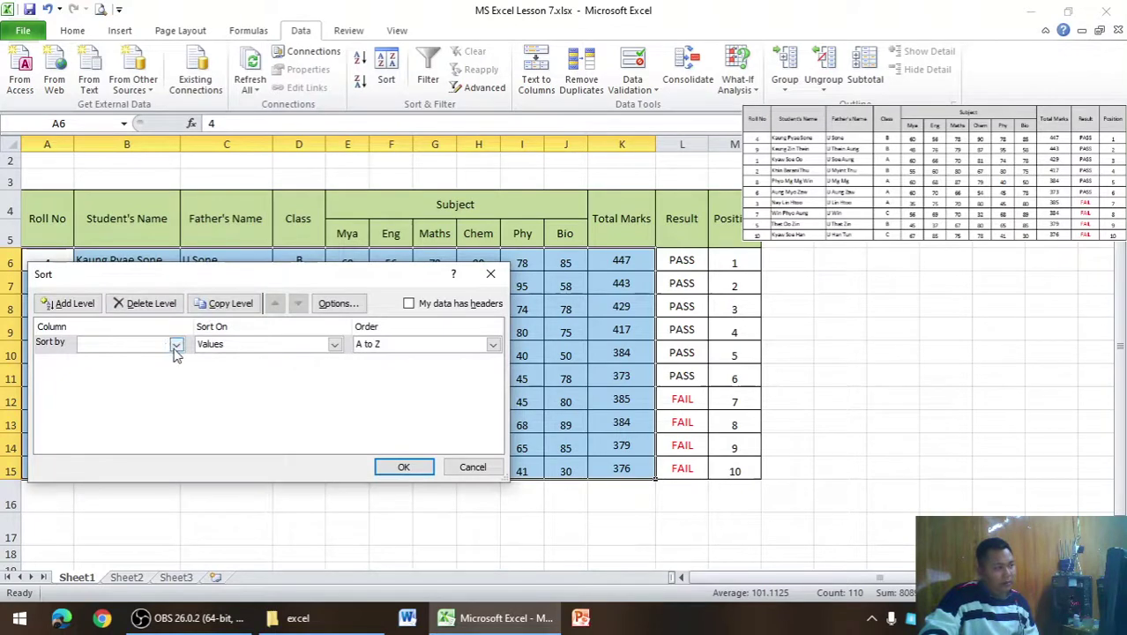
click(175, 345)
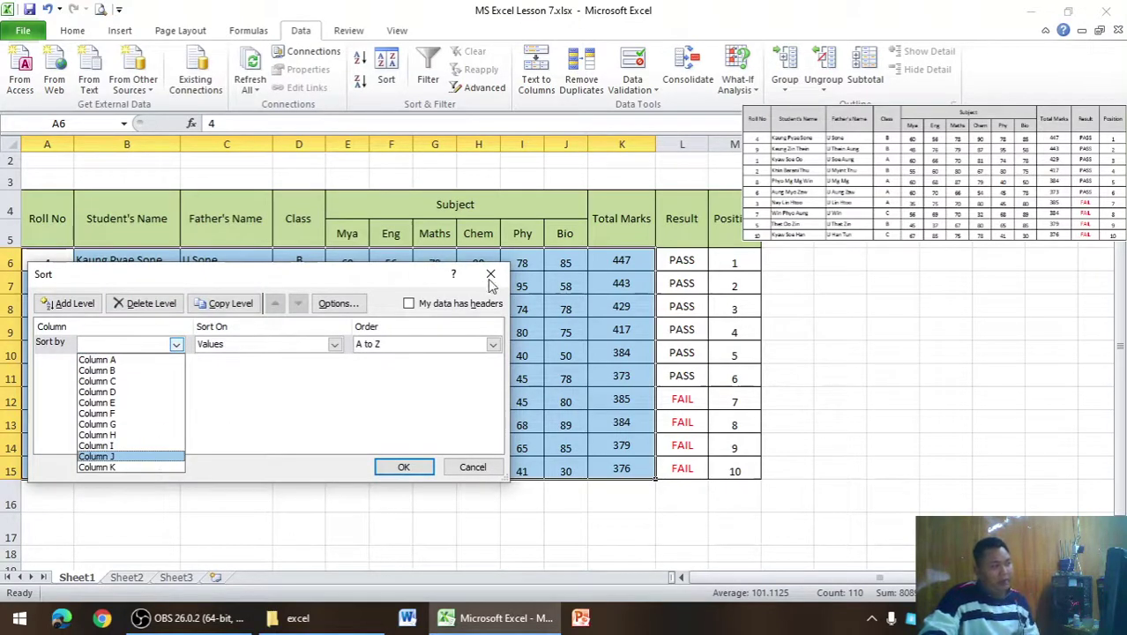
click(150, 467)
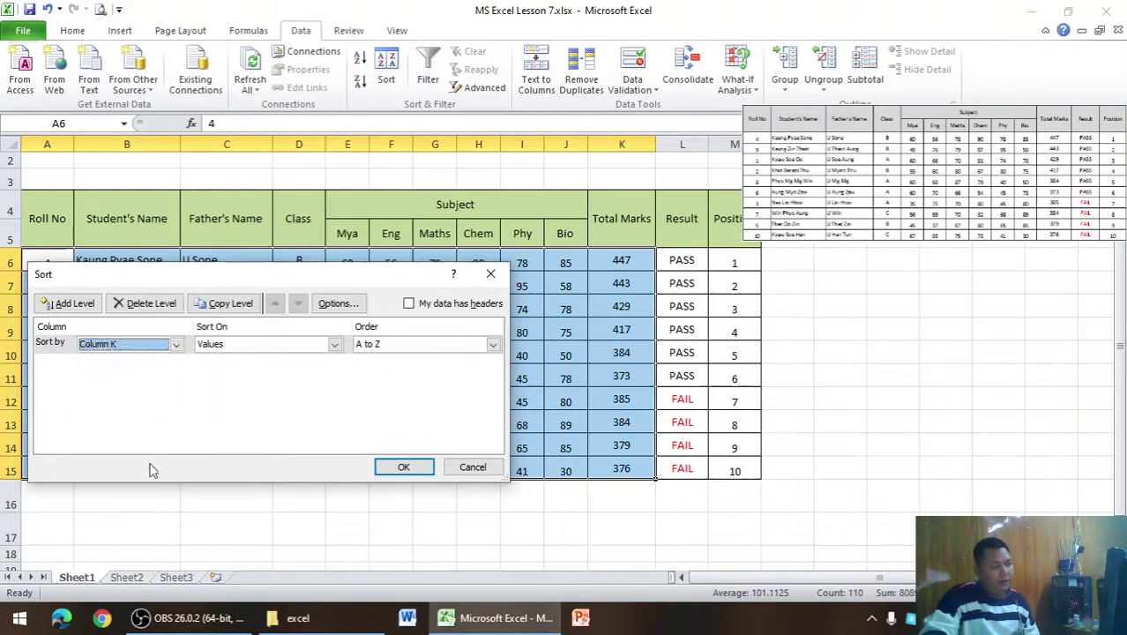
click(487, 274)
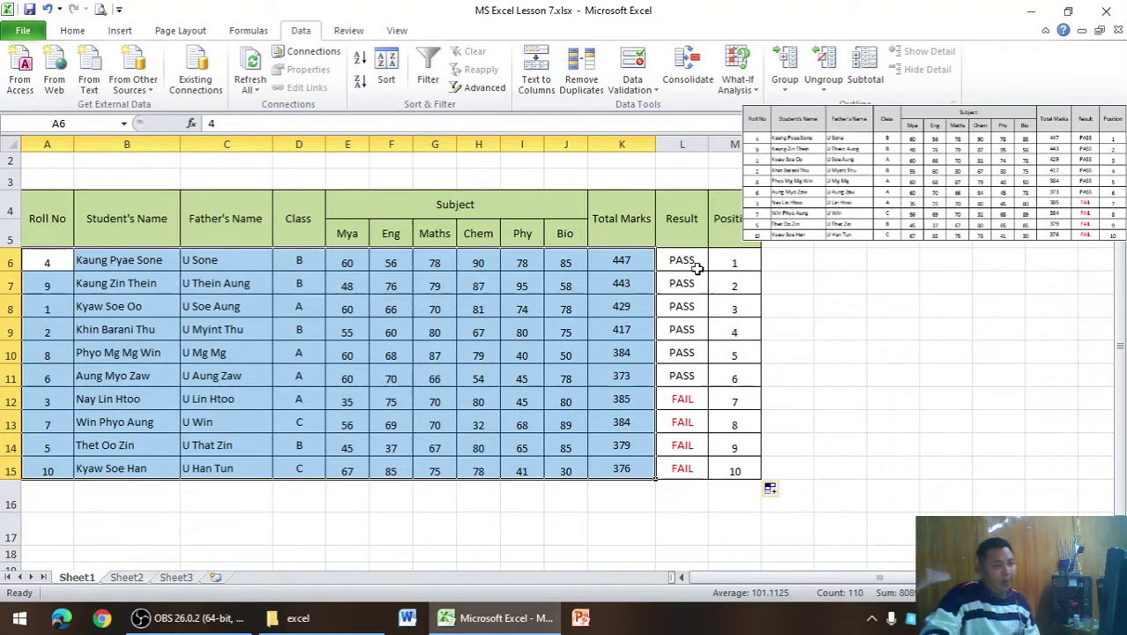